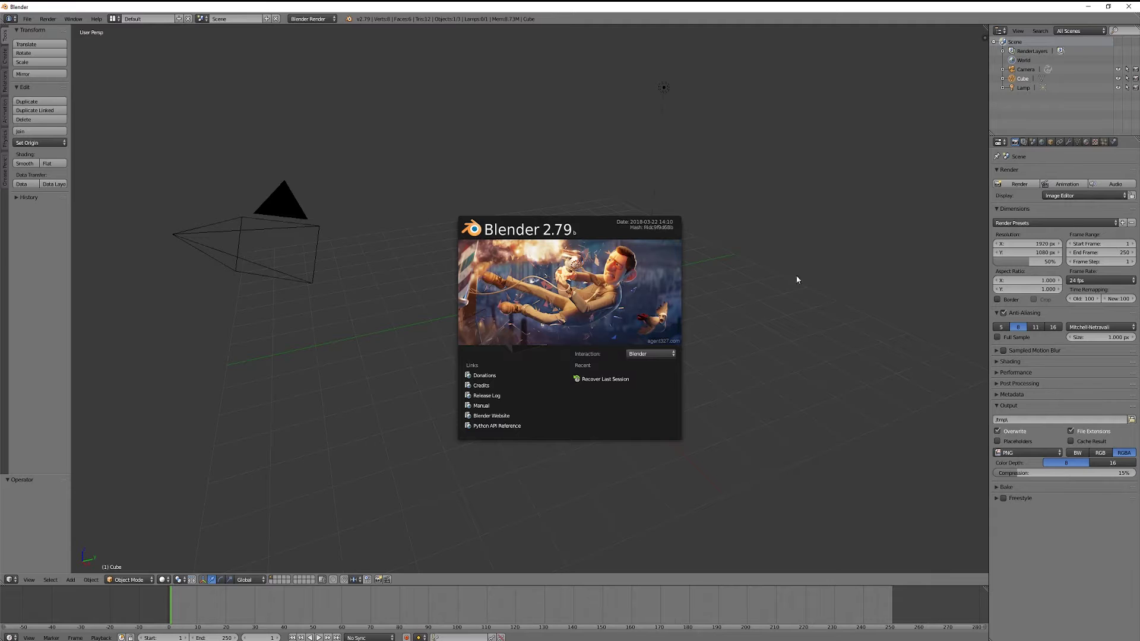
Dismiss the splash screen and examine the default cube from several angles.
click(734, 278)
middle_drag(740, 247, 549, 196)
middle_drag(473, 190, 569, 231)
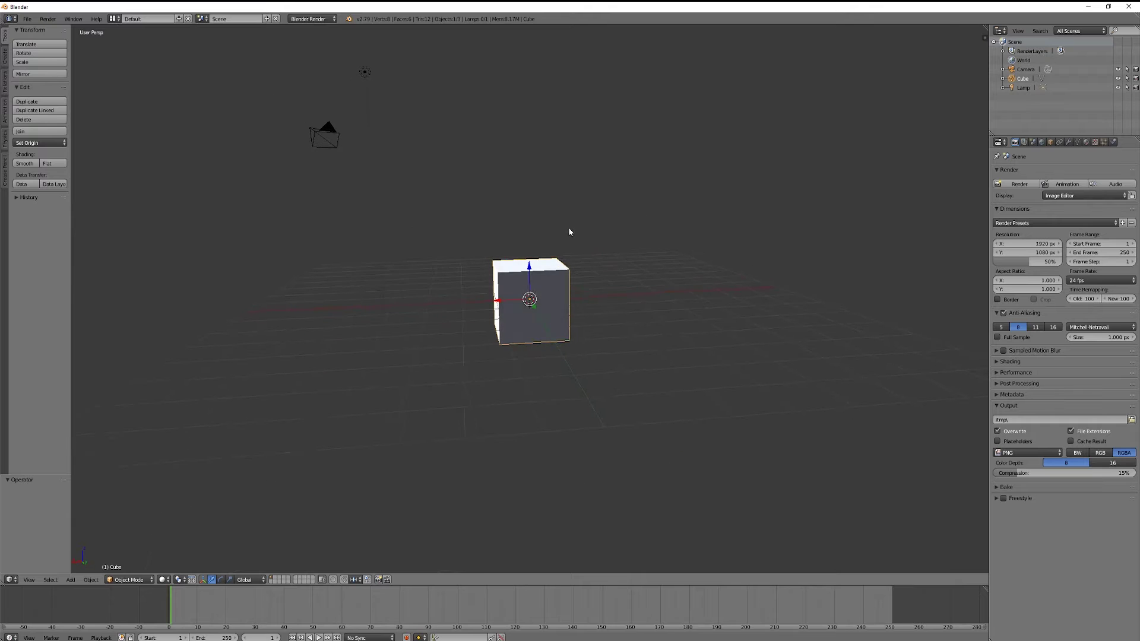
middle_drag(618, 237, 501, 227)
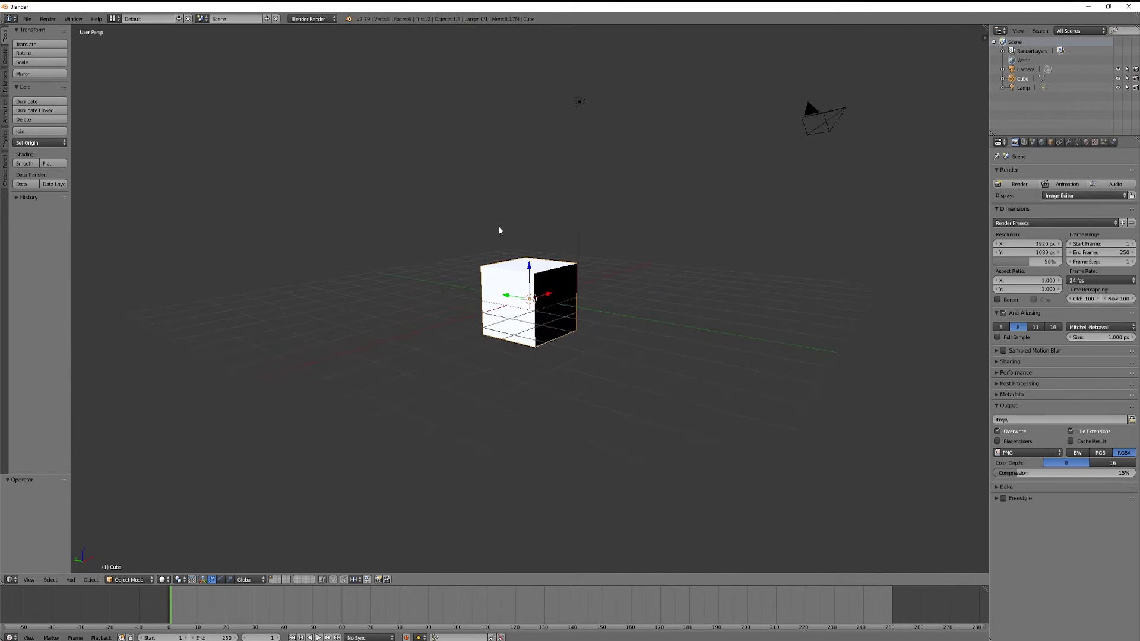
middle_drag(588, 229, 463, 256)
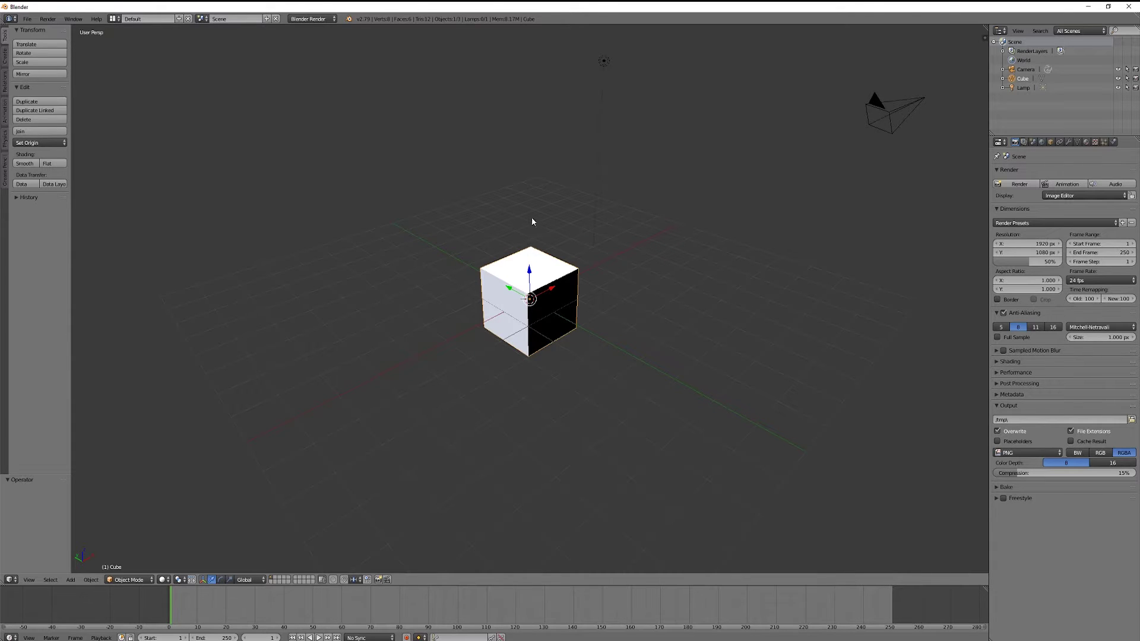
middle_drag(634, 231, 408, 224)
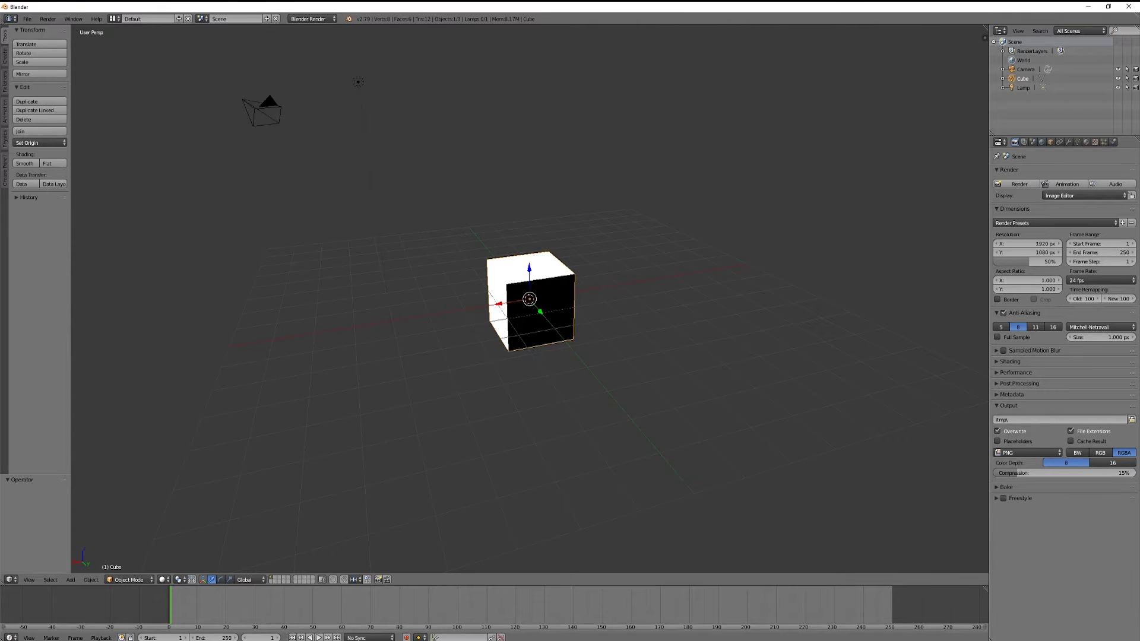
Switch to the Pen Tablet settings and review the mouse commands assigned to Barrel Button 1 and Barrel Button 2.
click(296, 640)
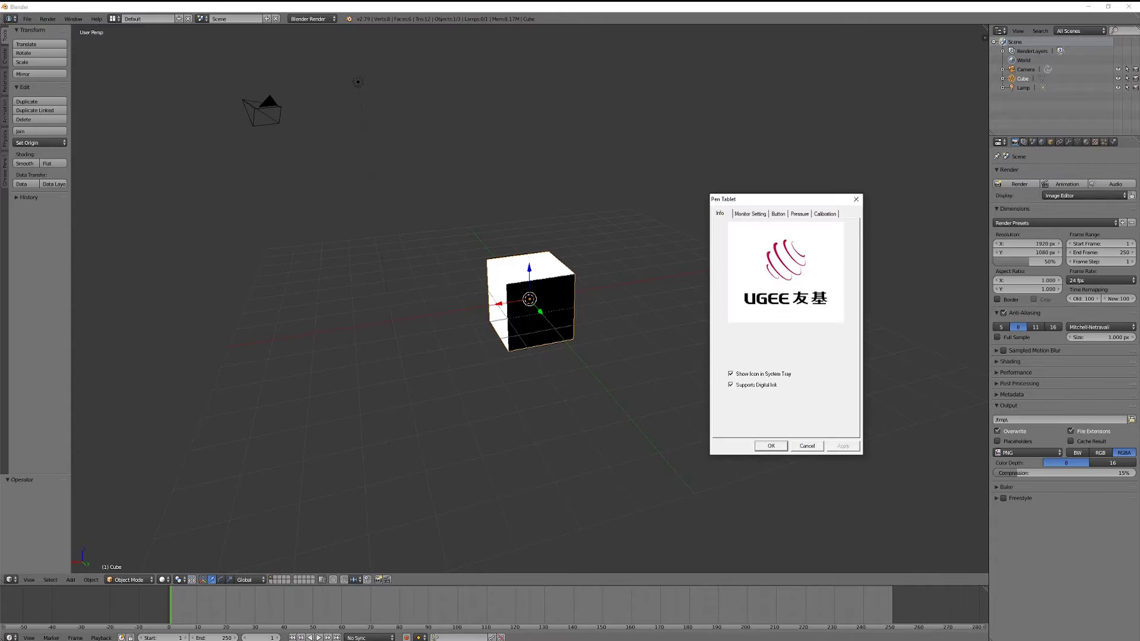
drag(786, 207, 781, 181)
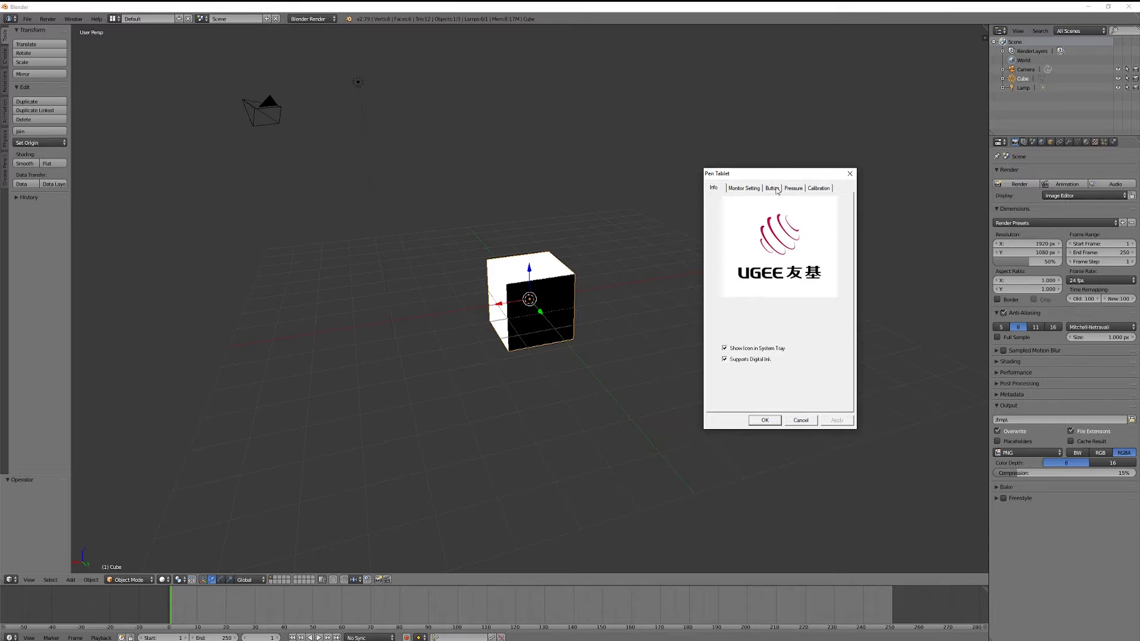
click(772, 189)
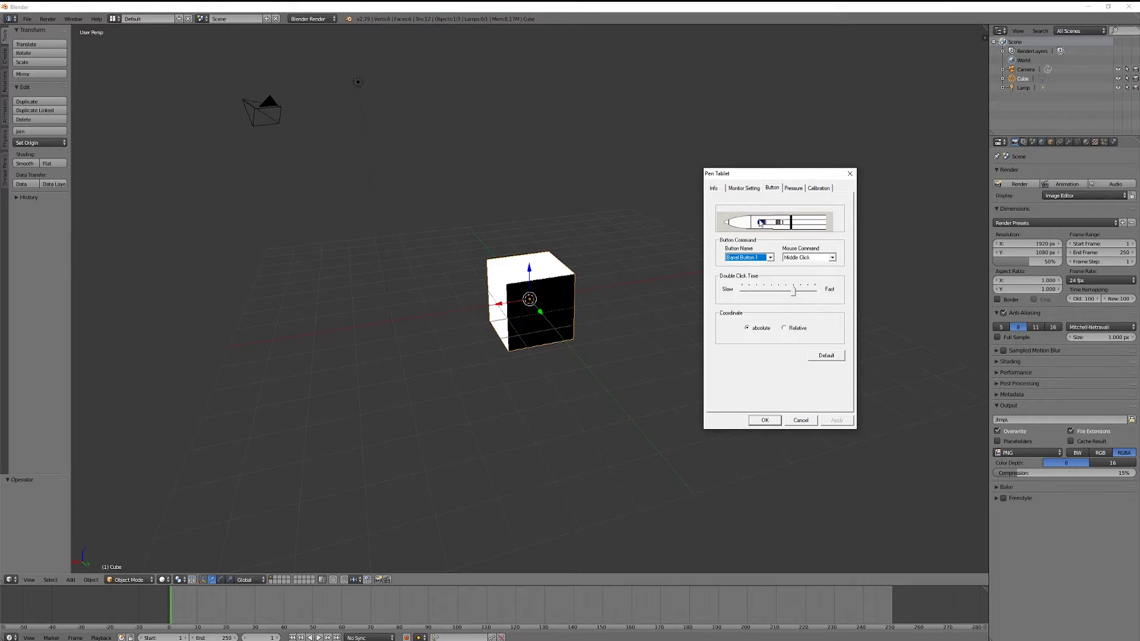
click(771, 257)
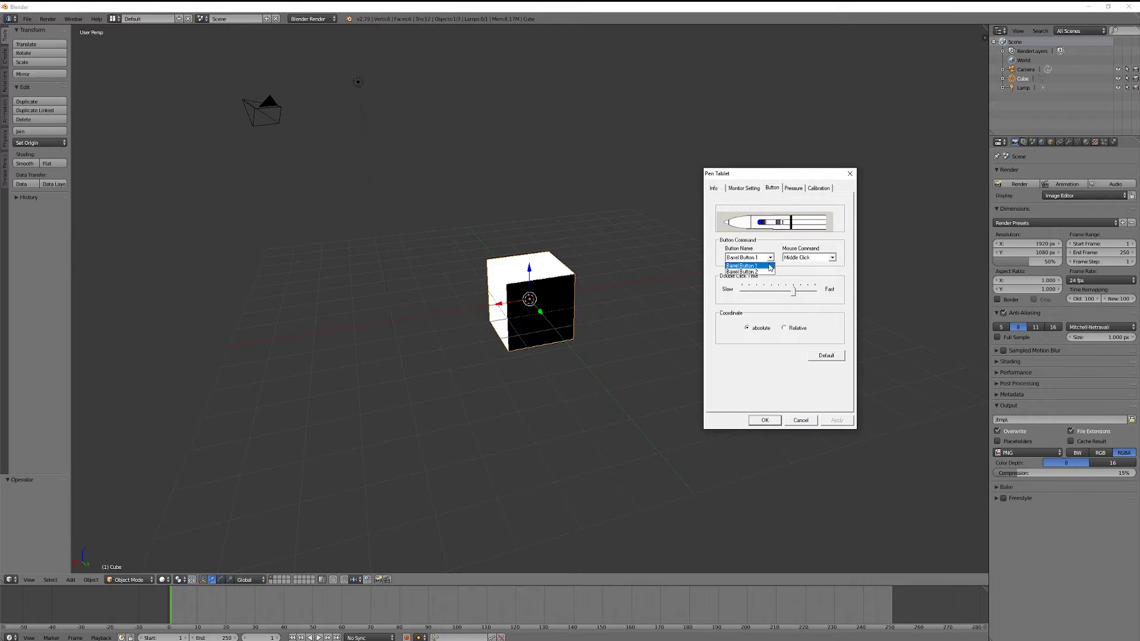
click(763, 278)
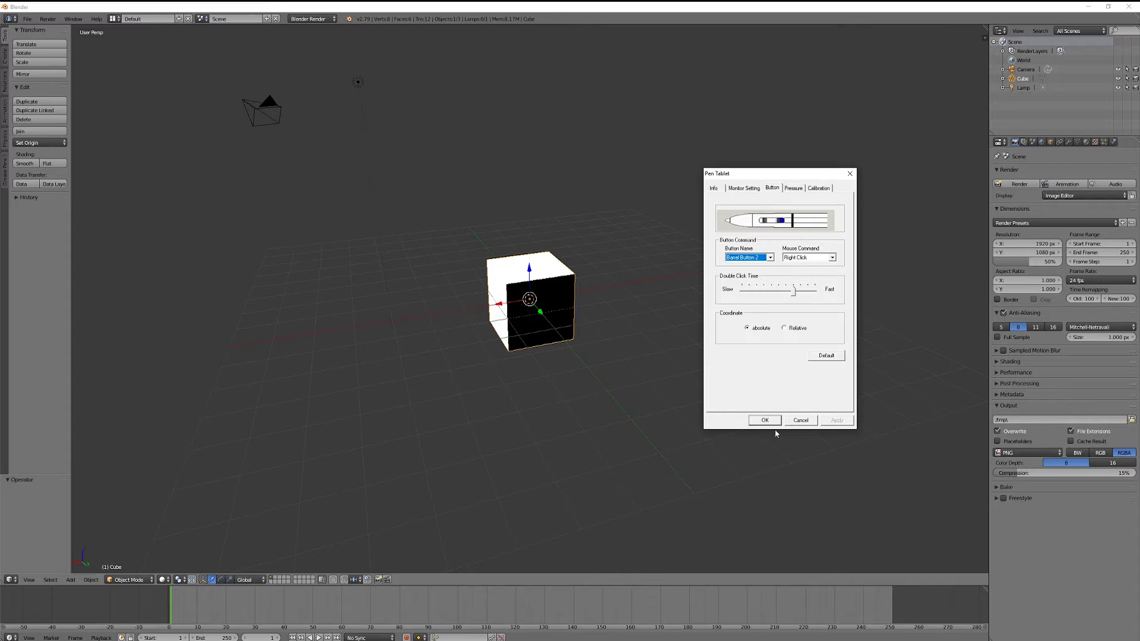
click(720, 188)
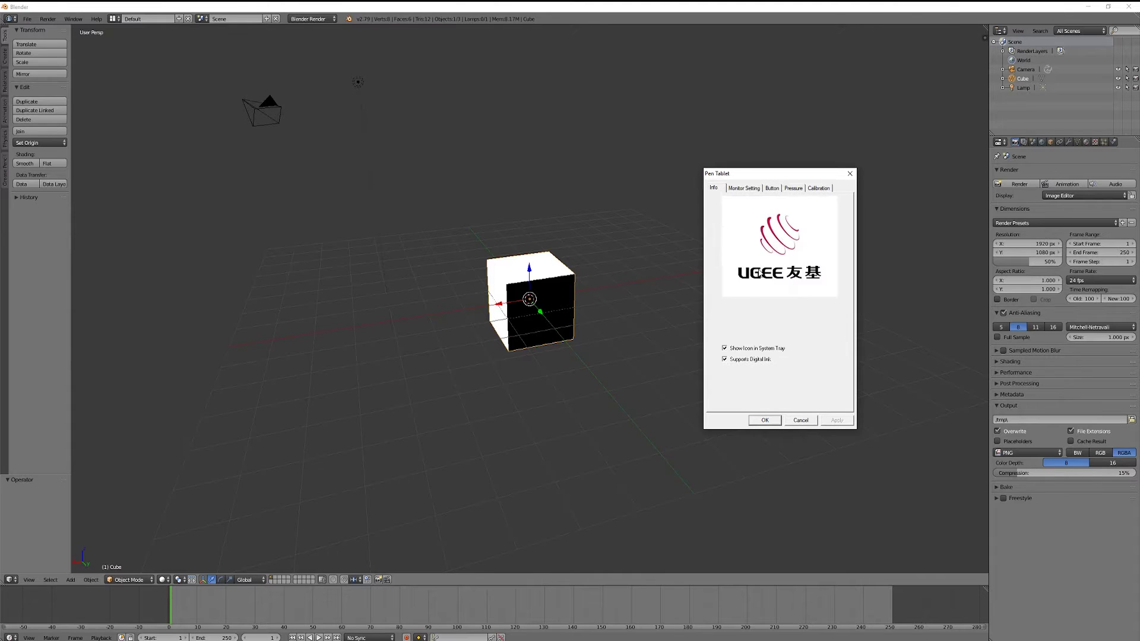
click(772, 188)
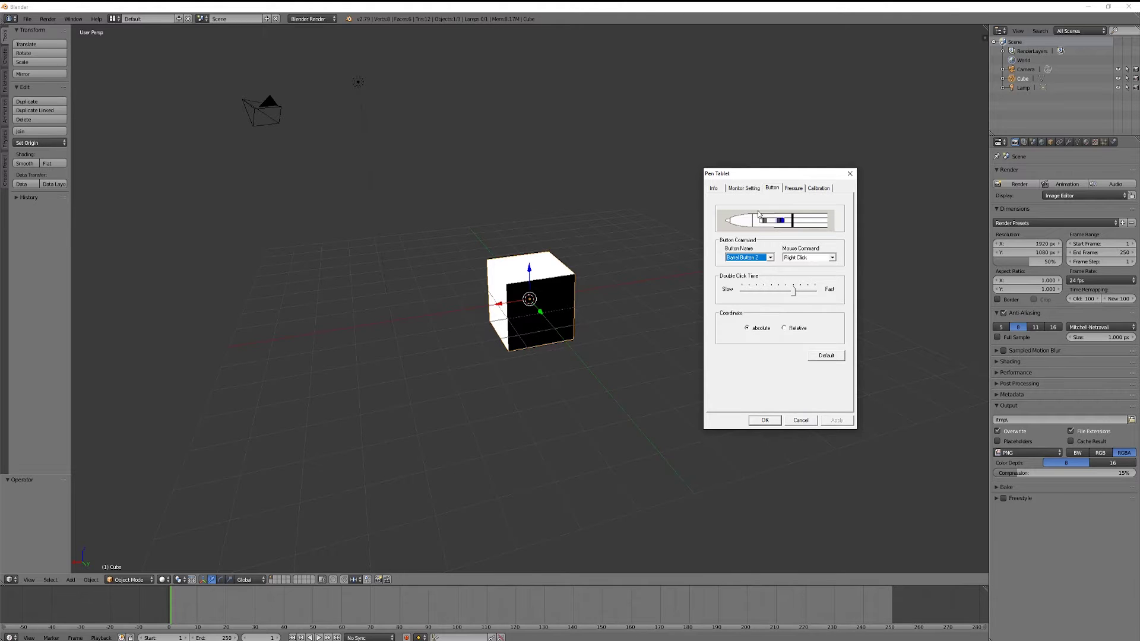
click(766, 419)
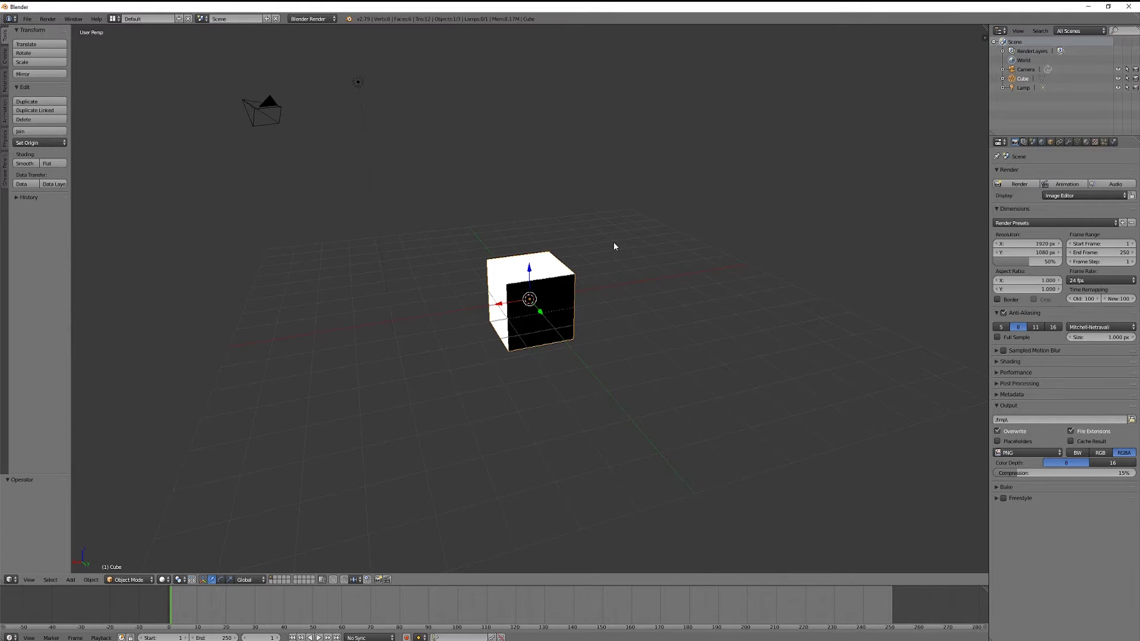
Place the 3D cursor near the cube and nudge the cube by about 0.006 in X, 0.005 in Y and -0.011 in Z.
middle_drag(583, 297, 498, 306)
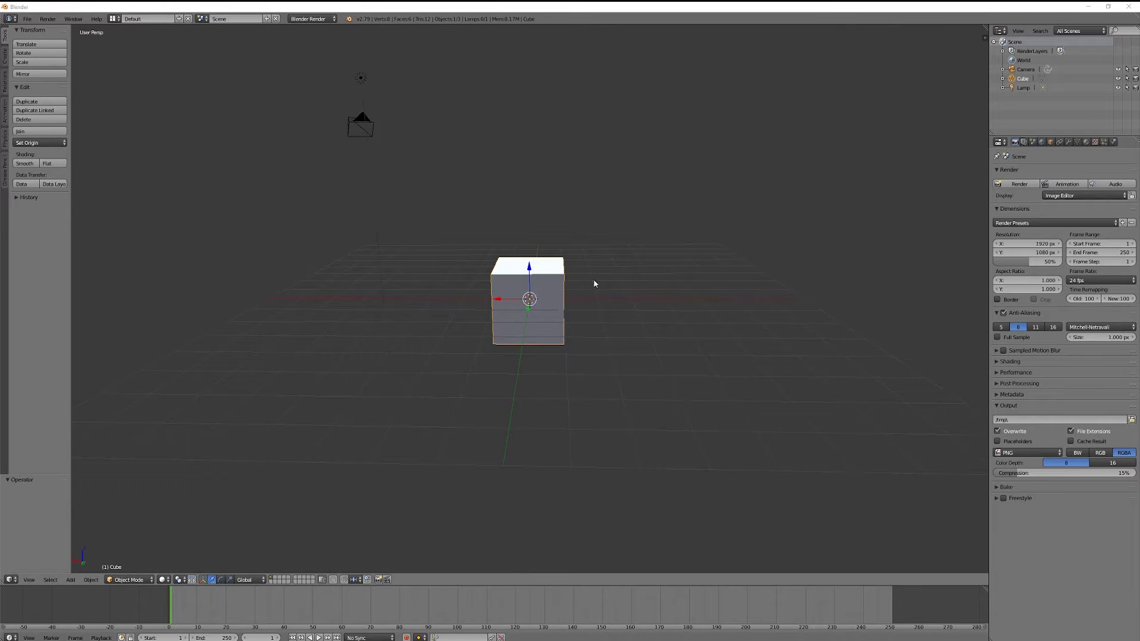
middle_drag(550, 232, 608, 252)
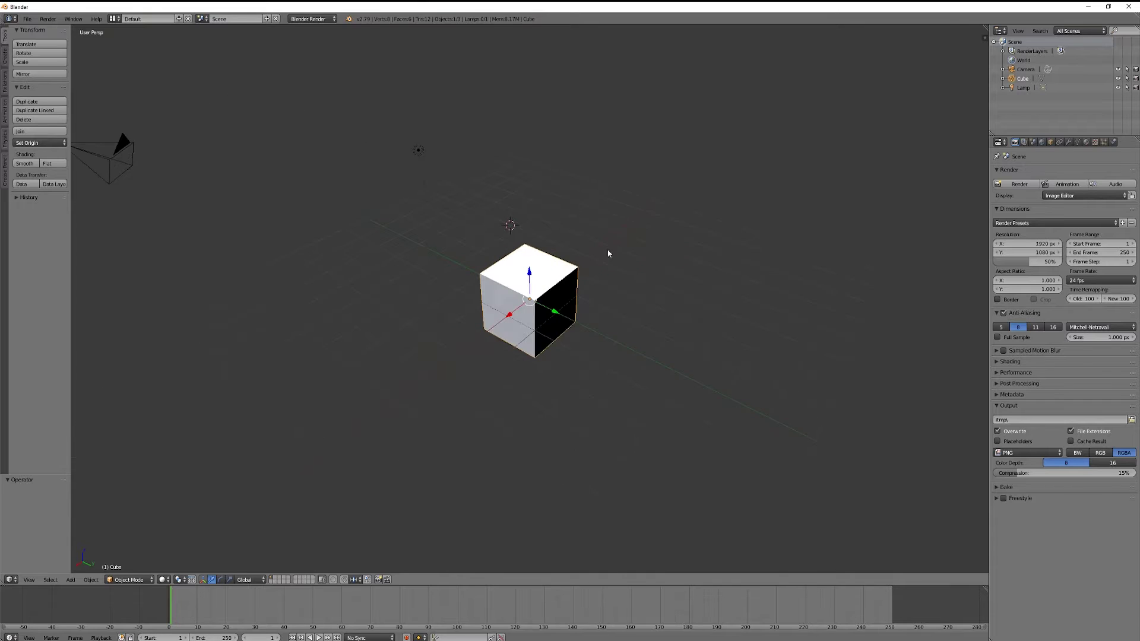
click(335, 273)
click(519, 263)
click(639, 288)
drag(531, 300, 534, 301)
click(564, 243)
middle_drag(687, 242, 534, 211)
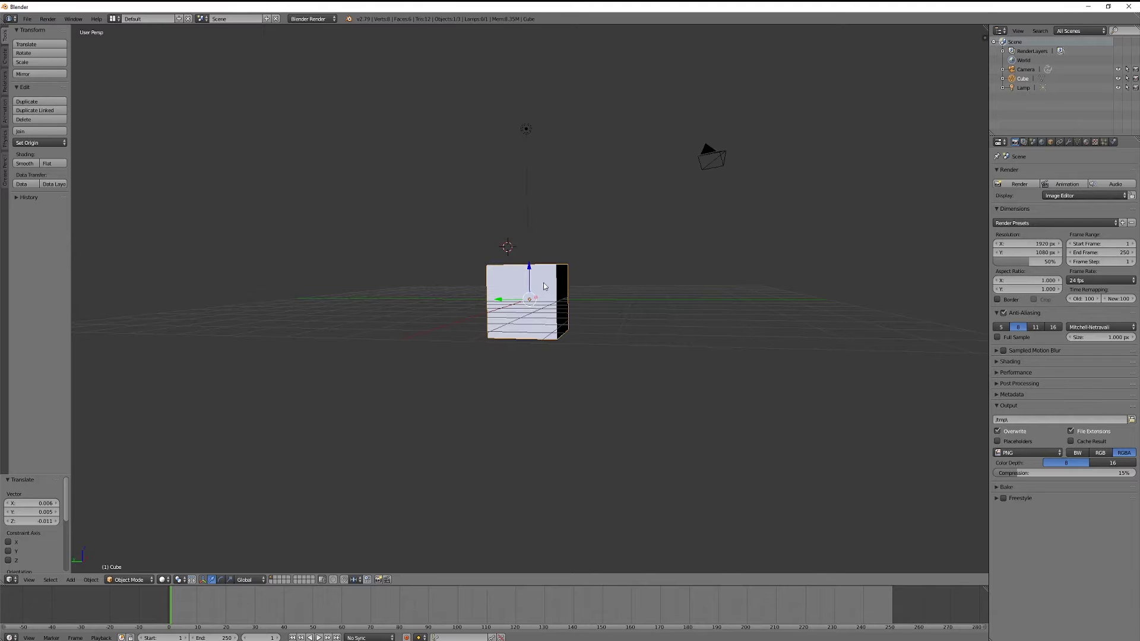
key(g)
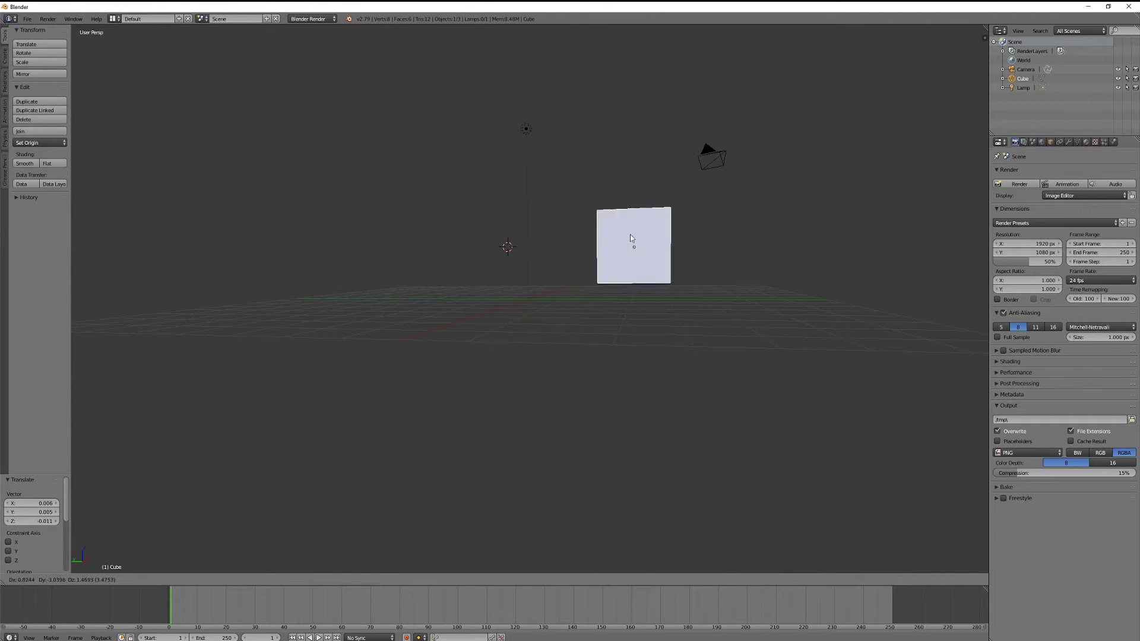
right_click(538, 230)
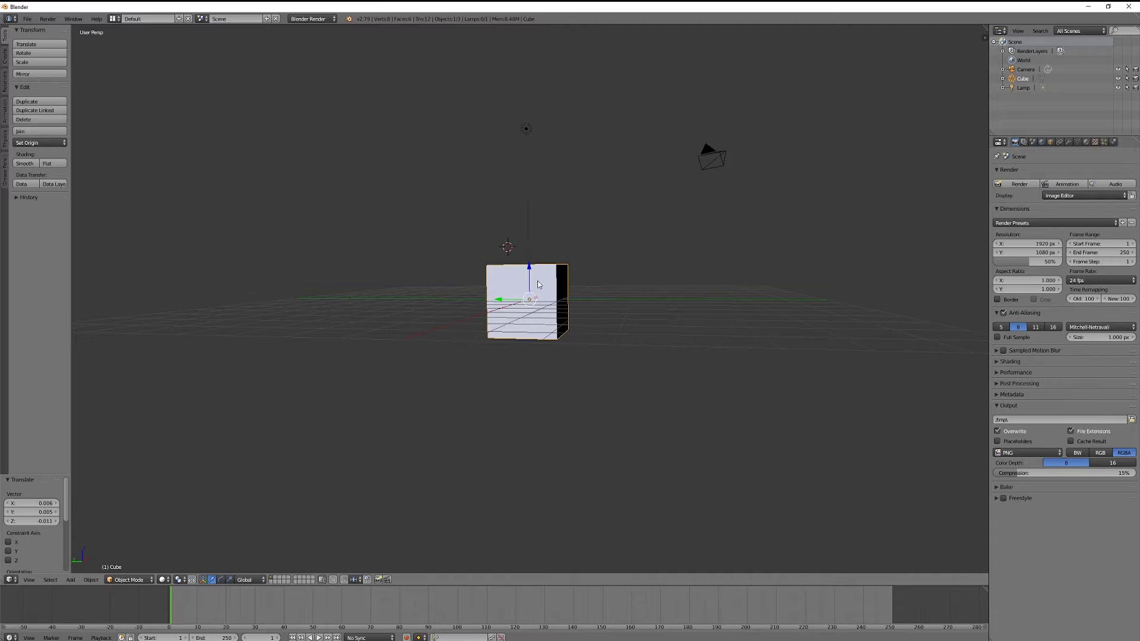
key(g)
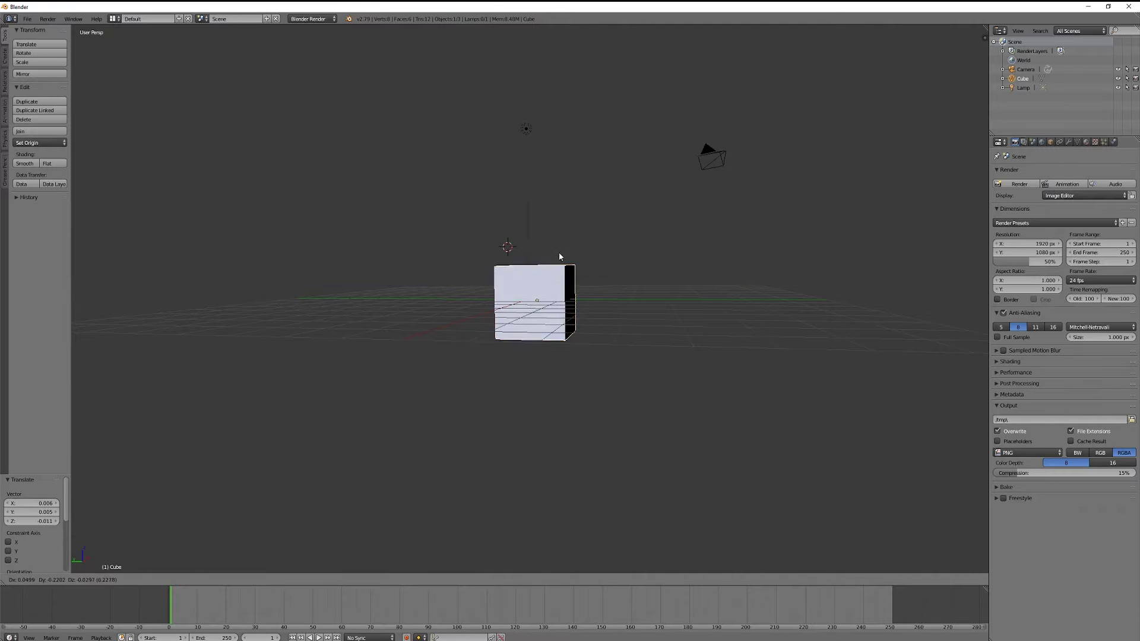
right_click(547, 244)
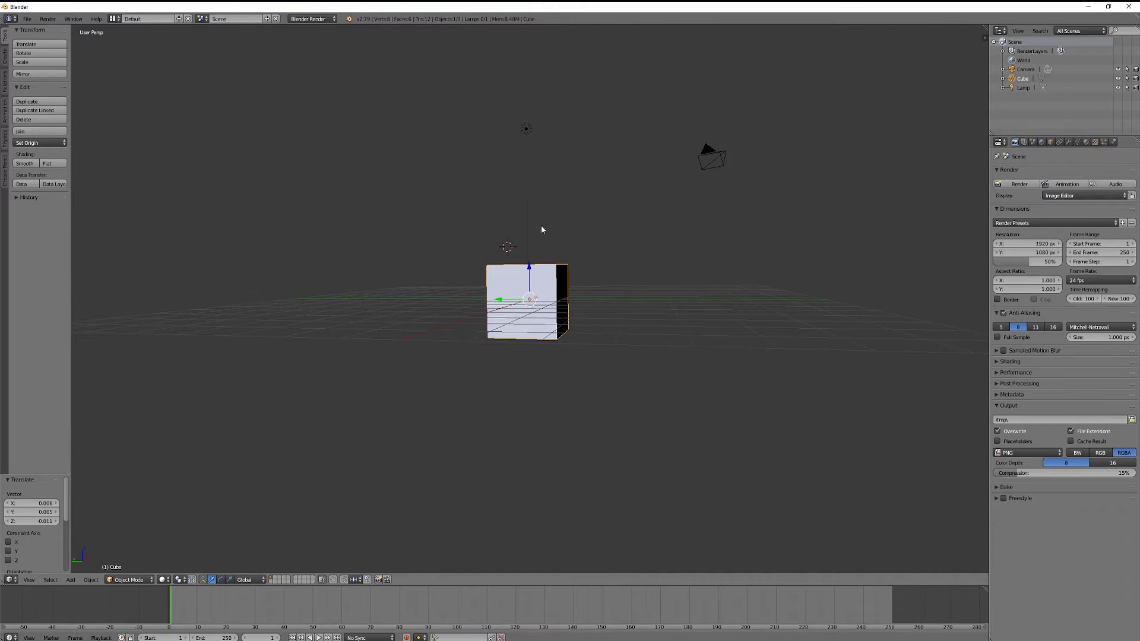
Compare the cube in orthographic and perspective projection from several angles.
middle_drag(544, 231, 527, 193)
key(KP_5)
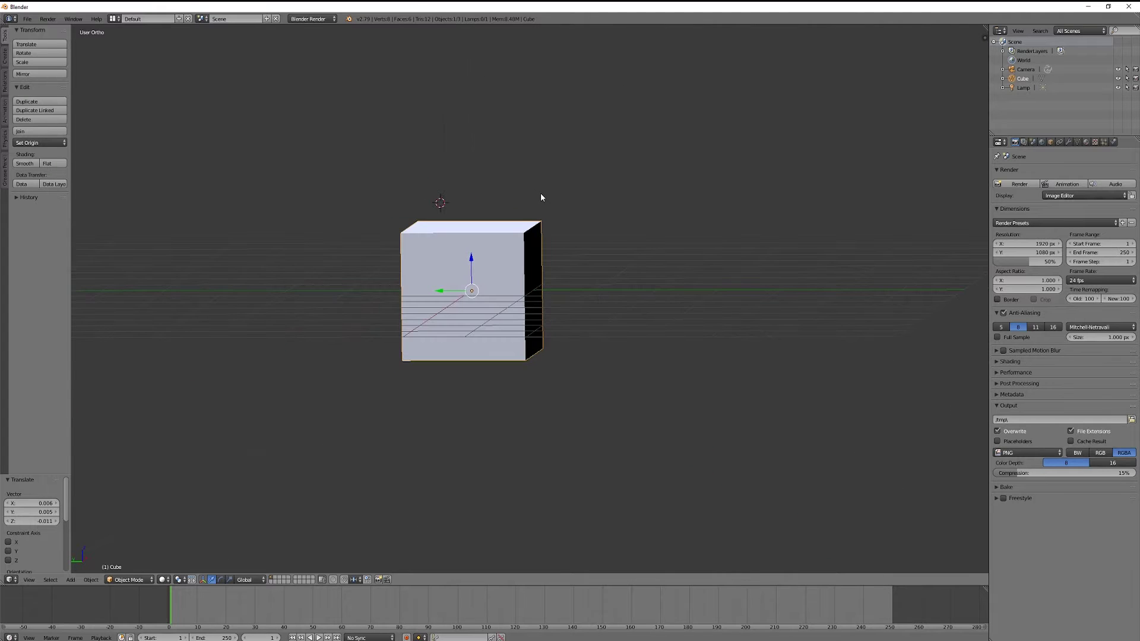
middle_drag(575, 186, 674, 293)
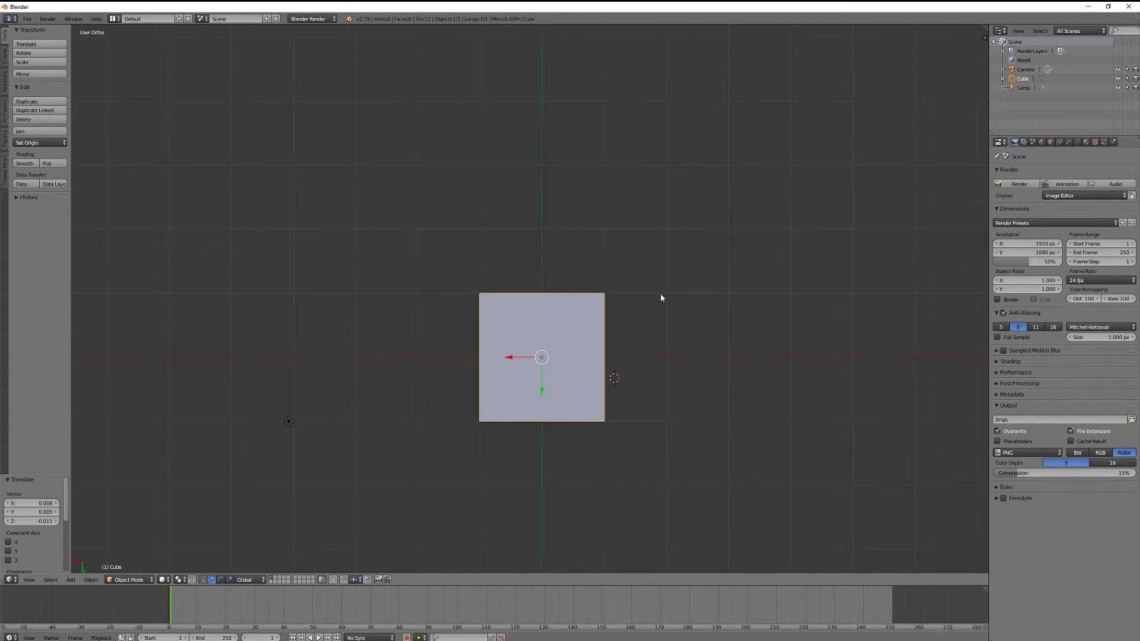
key(KP_5)
middle_drag(653, 296, 391, 219)
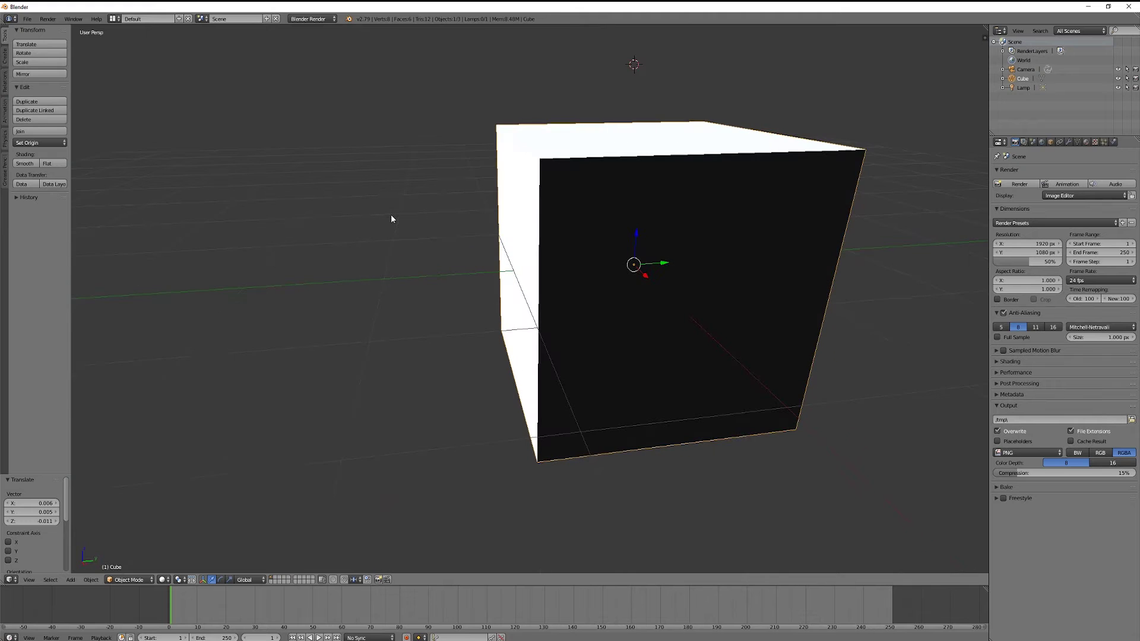
key(KP_5)
middle_drag(480, 166, 529, 297)
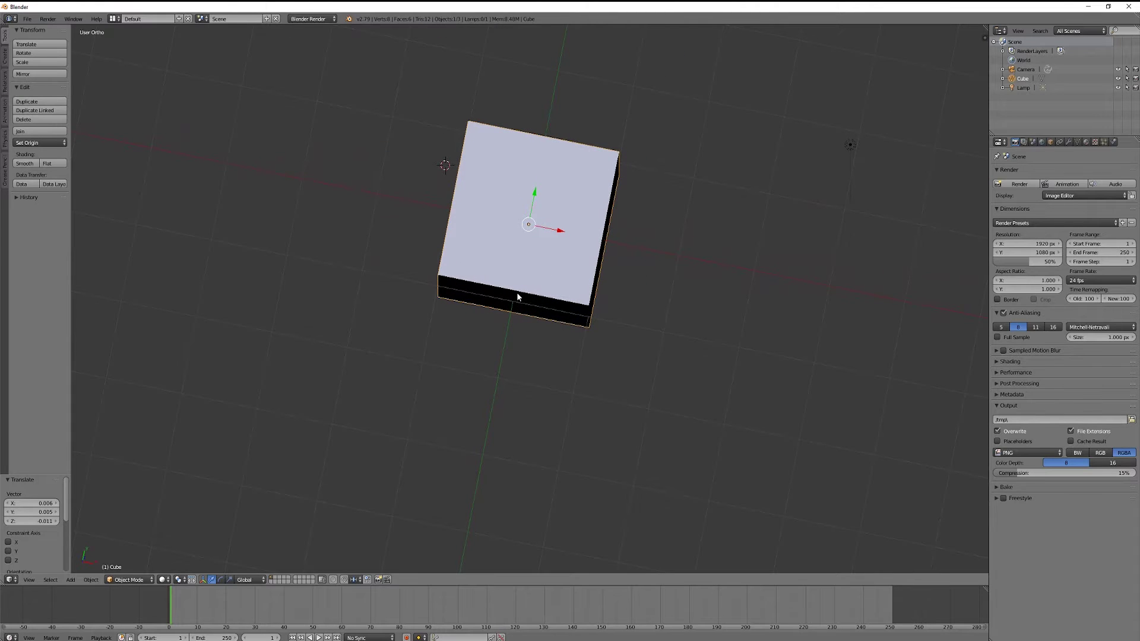
Inspect the cube from the top, front, right and back in orthographic projection, and return to a perspective view.
key(KP_7)
key(KP_1)
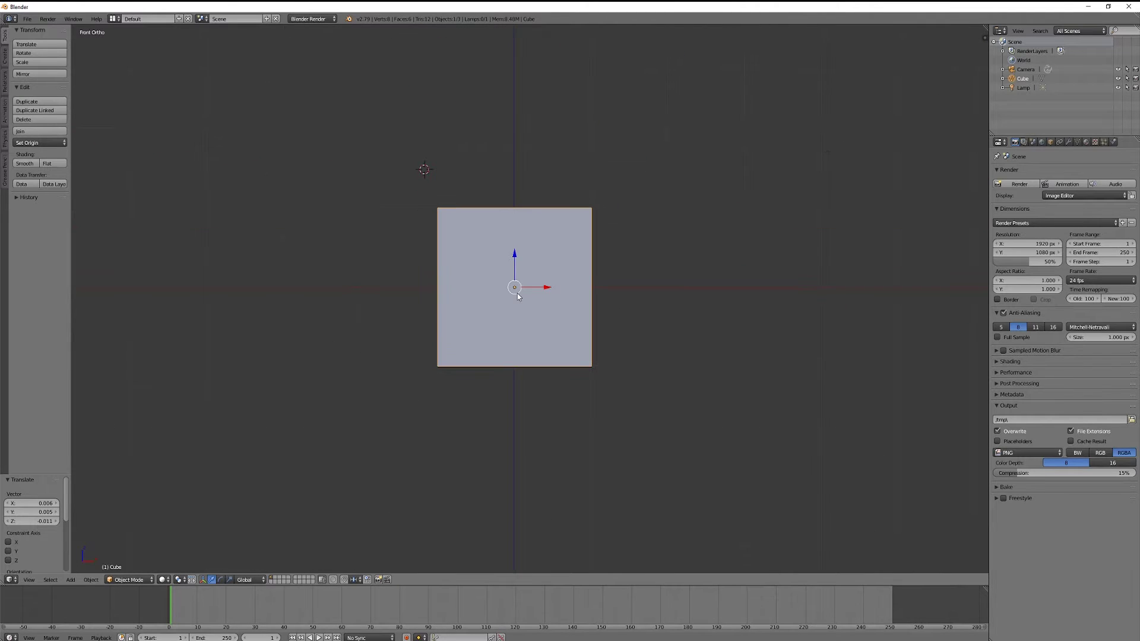
key(KP_3)
middle_drag(663, 267, 548, 273)
key(KP_3)
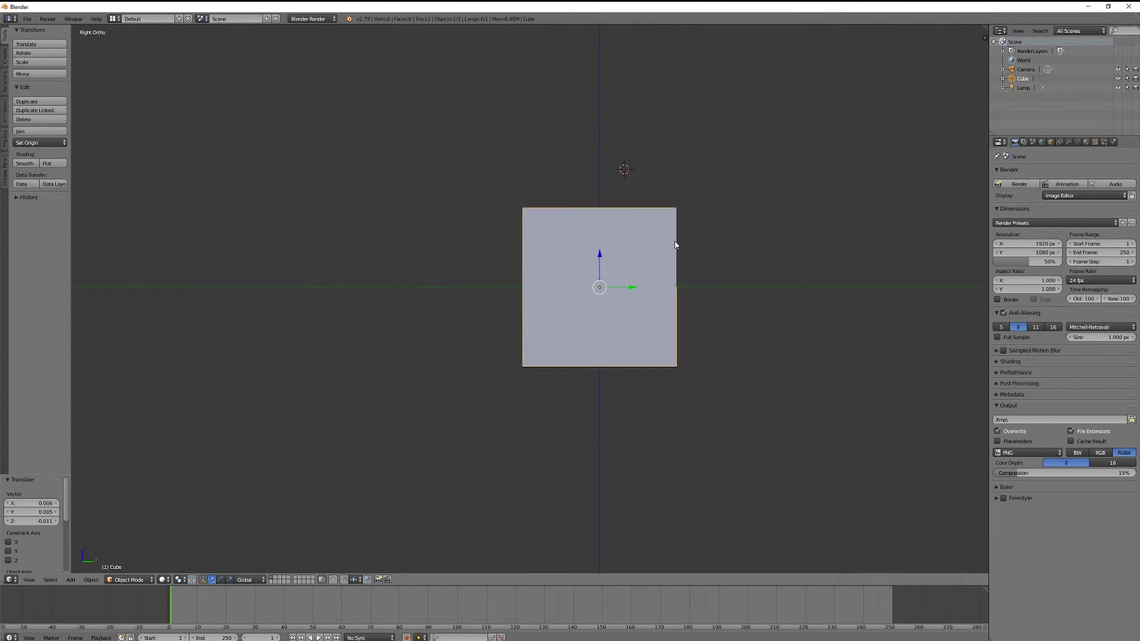
key(ctrl+KP_1)
middle_drag(572, 250, 438, 231)
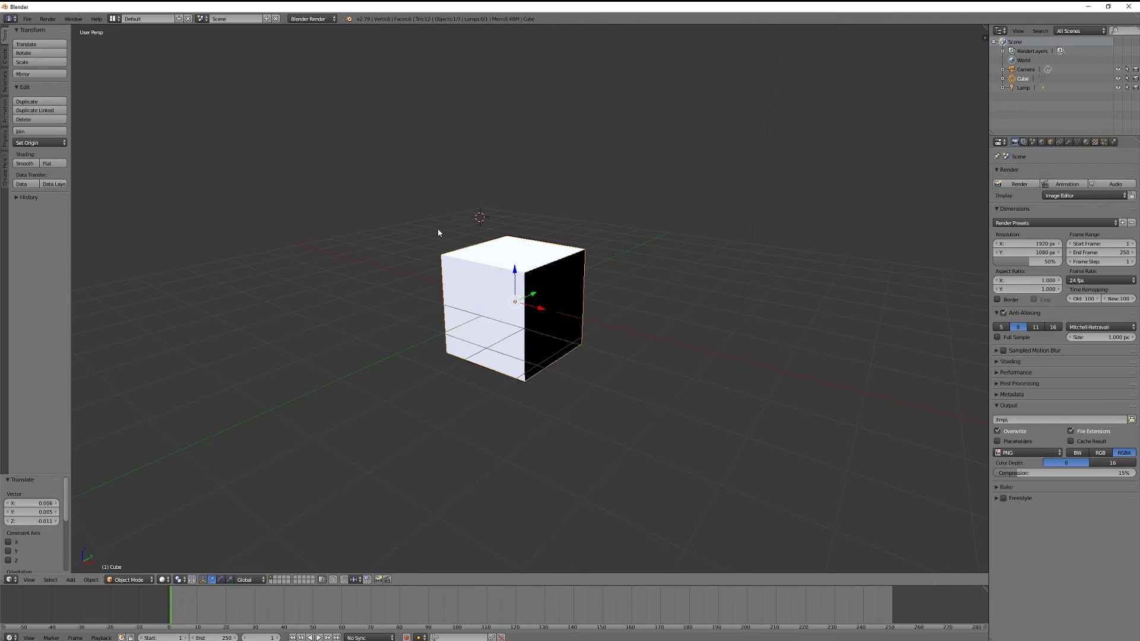
Toggle the viewport's properties sidebar and tool shelf several times, leaving both displayed.
key(n)
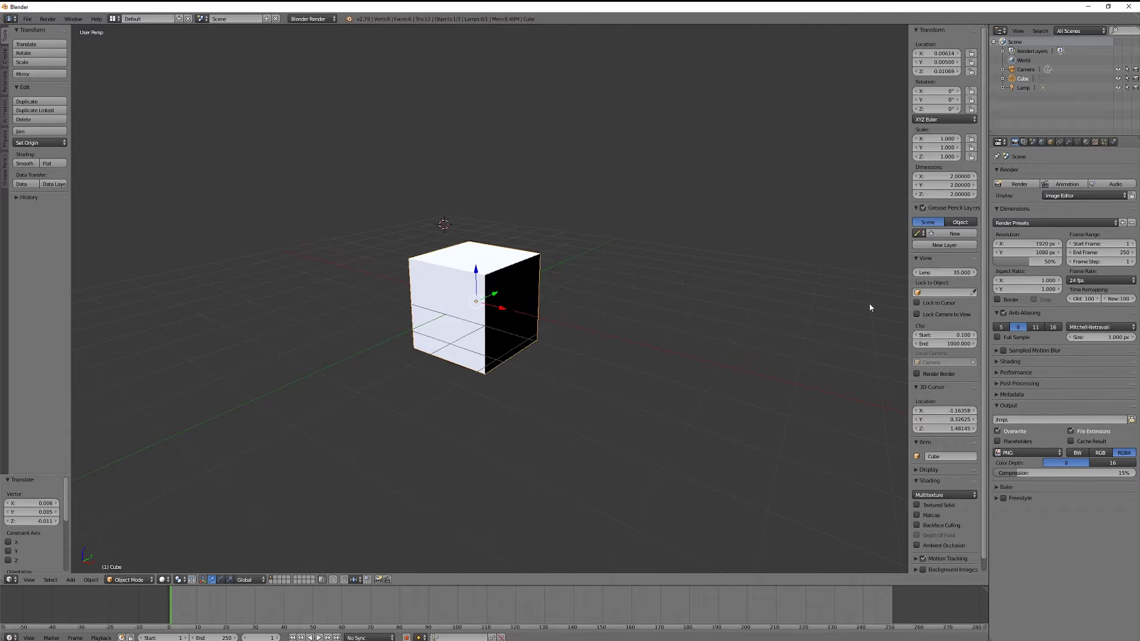
key(n)
key(n)
key(n)
key(n)
key(t)
key(t)
key(t)
key(t)
key(n)
key(n)
Enable Matcap and Ambient Occlusion in the viewport shading settings.
scroll(948, 483, down, 1)
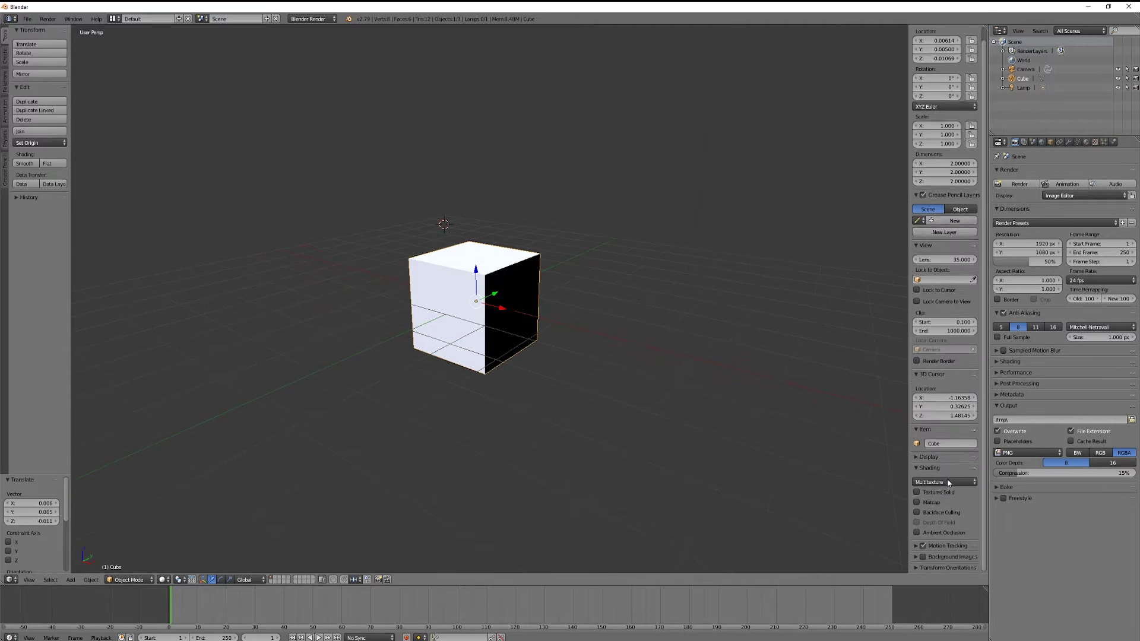
click(918, 503)
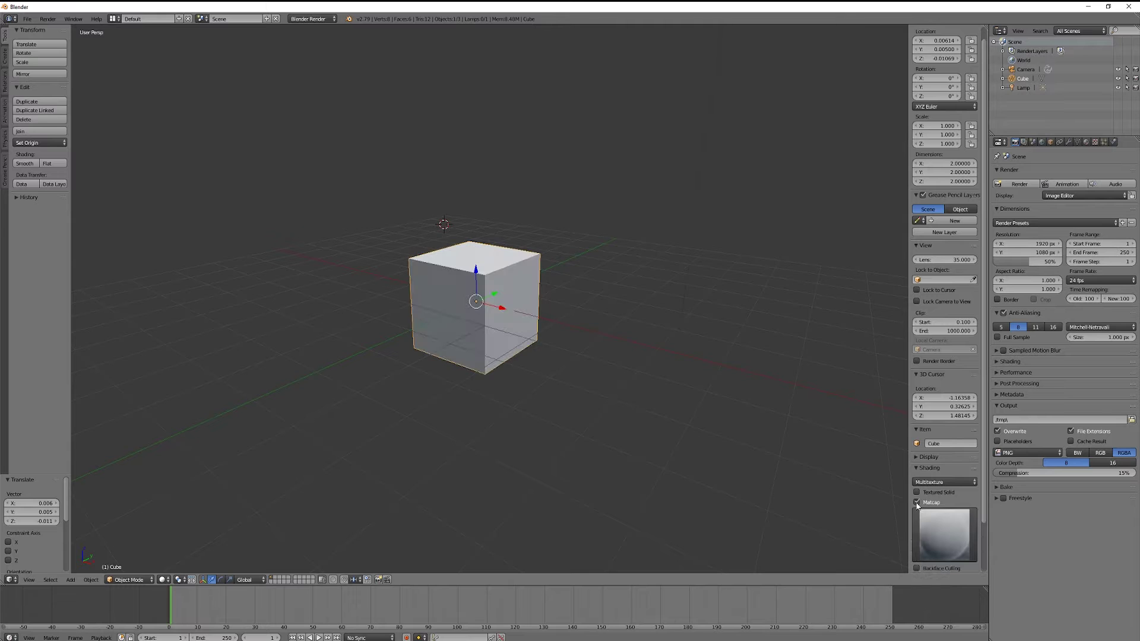
middle_drag(518, 277, 298, 225)
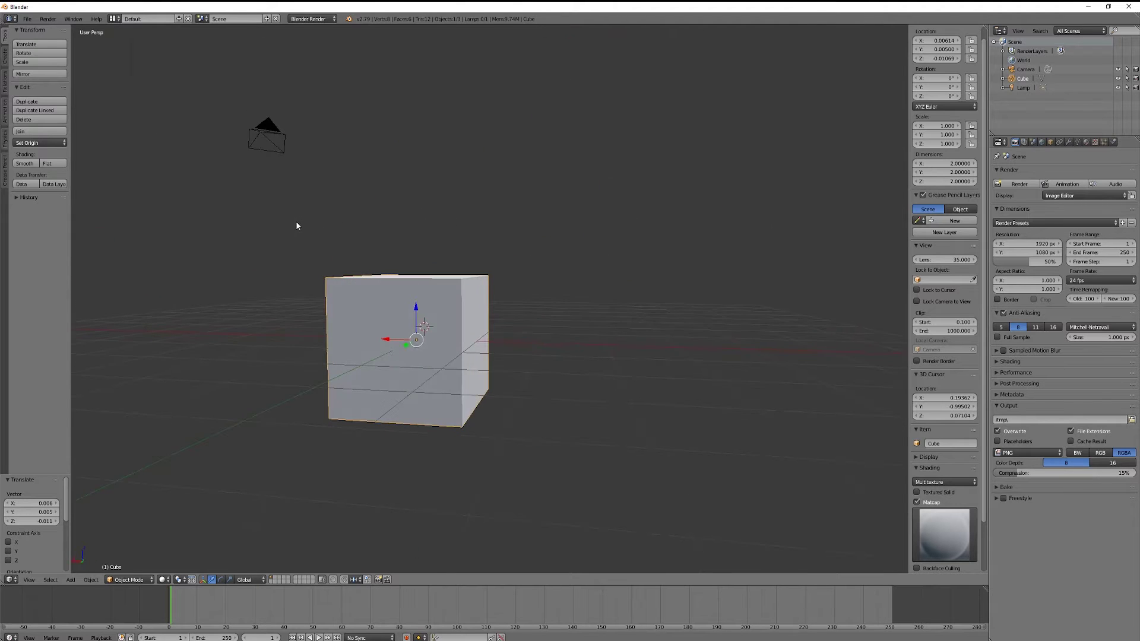
scroll(968, 454, down, 2)
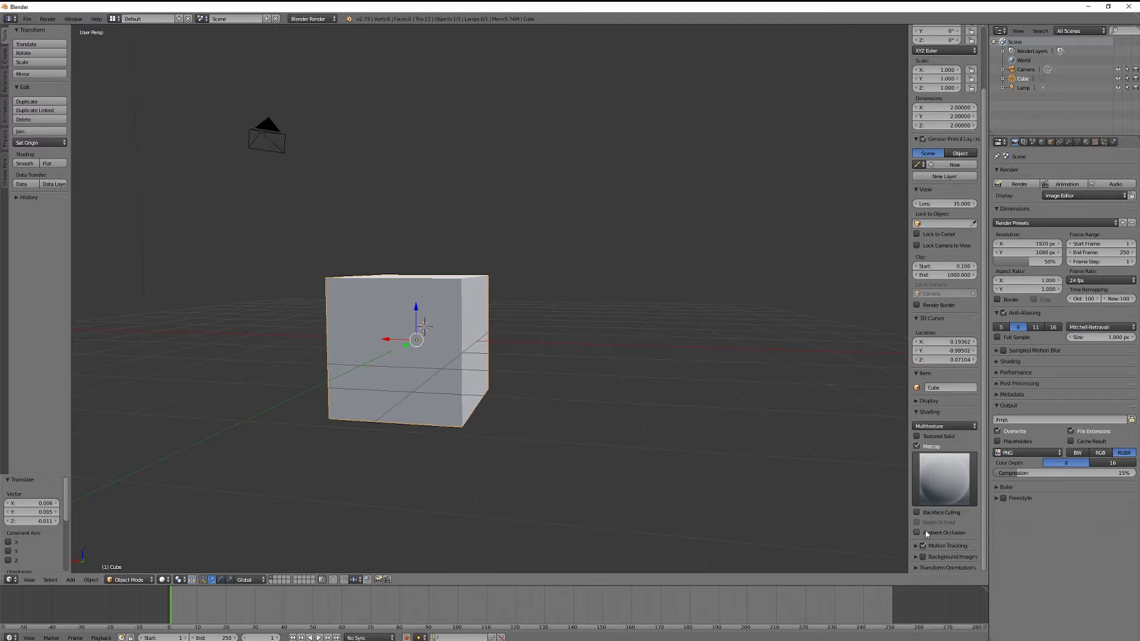
click(919, 534)
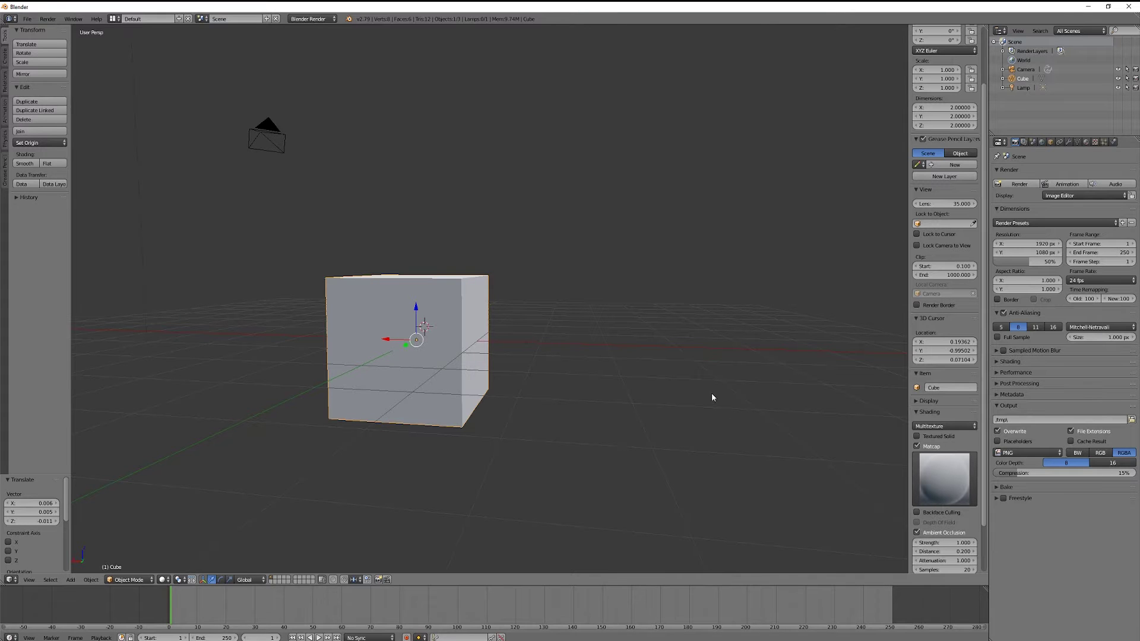
Try adding a plane mesh at the 3D cursor beside the cube, and undo it.
middle_drag(564, 298, 590, 262)
scroll(633, 273, down, 2)
scroll(590, 259, up, 1)
key(shift+a)
mouse_move(590, 262)
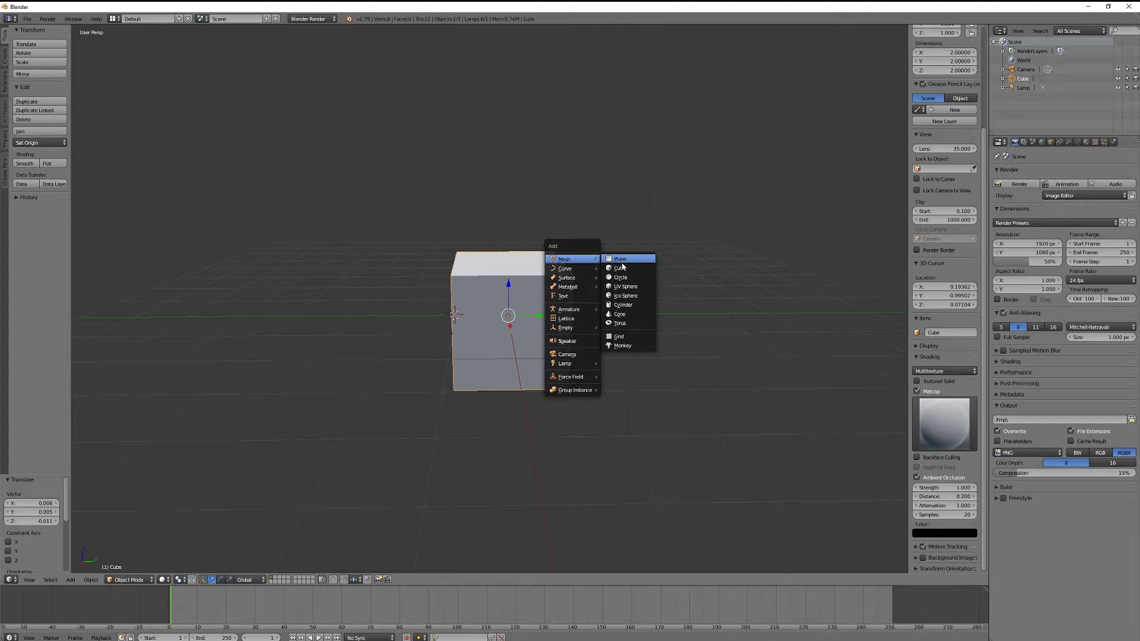
click(621, 260)
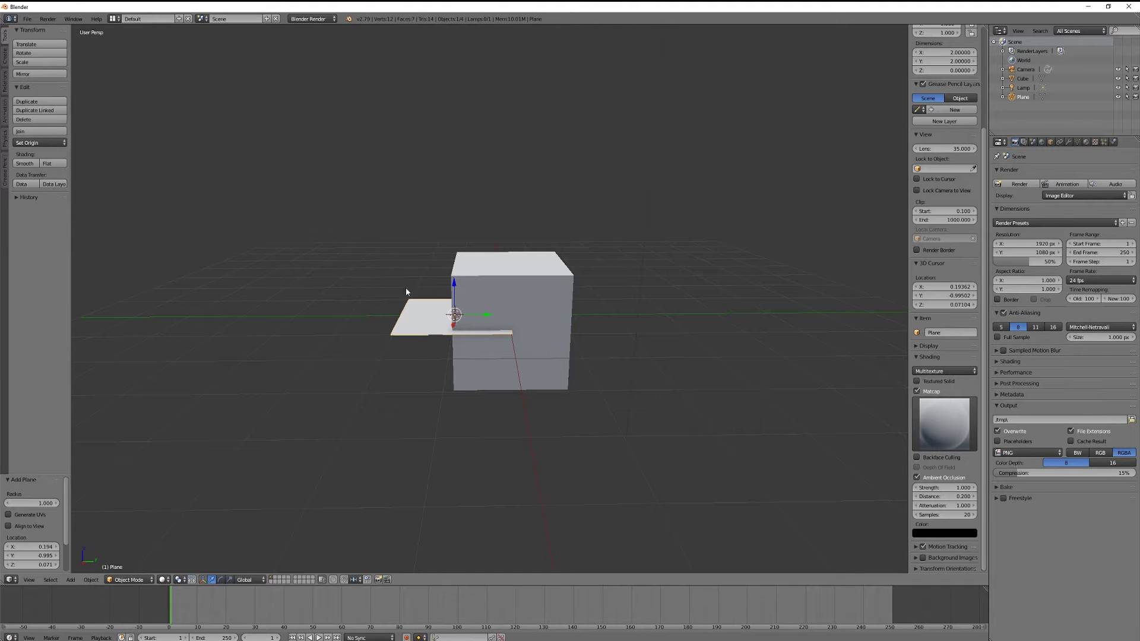
middle_drag(389, 301, 445, 298)
scroll(532, 319, up, 3)
scroll(532, 315, up, 3)
scroll(622, 298, down, 6)
scroll(618, 298, up, 2)
key(ctrl+z)
middle_drag(613, 252, 486, 365)
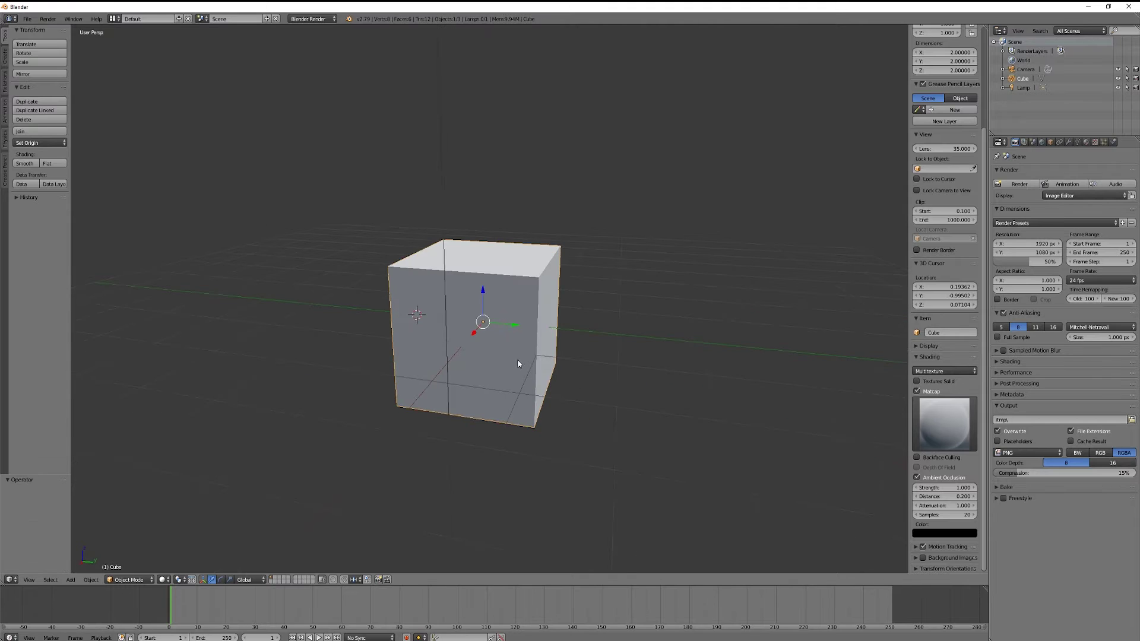
Try adding a second cube mesh at the 3D cursor, away from the original cube.
key(shift+a)
click(761, 207)
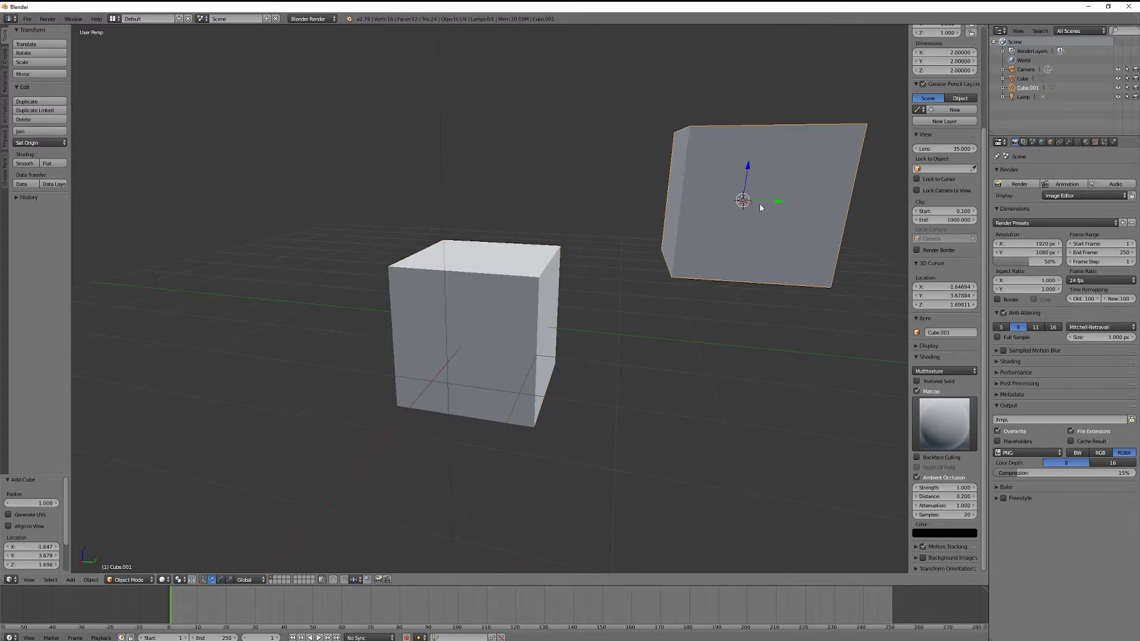
middle_drag(655, 179, 665, 202)
scroll(664, 202, down, 7)
scroll(597, 239, up, 2)
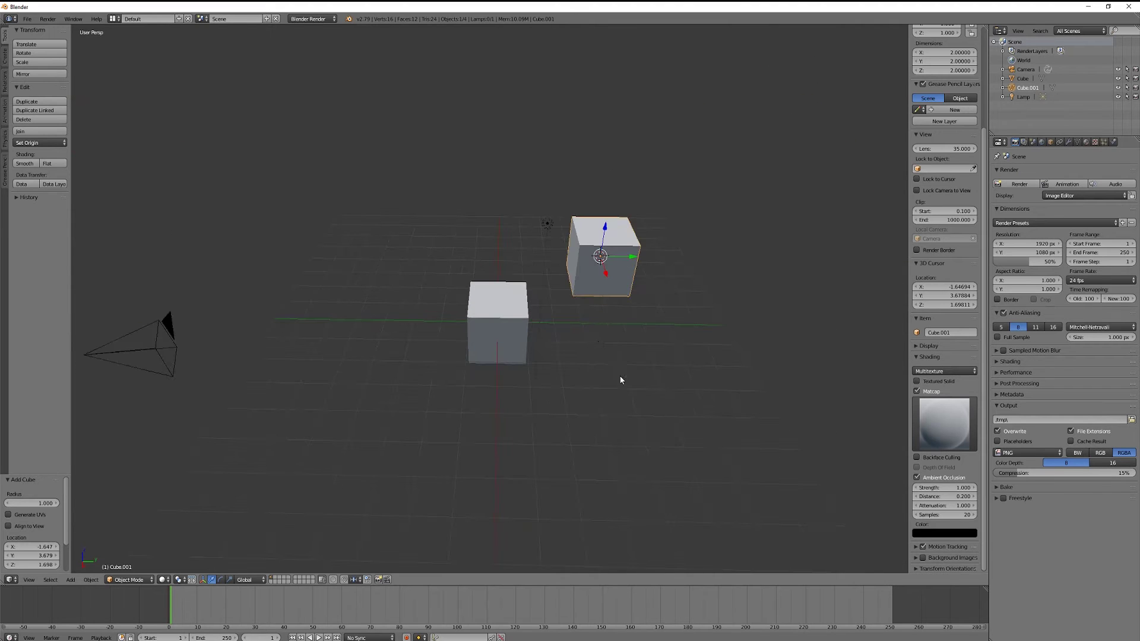
Place the 3D cursor in the empty space in front of the cubes and try adding a plane mesh there.
click(659, 457)
scroll(656, 456, down, 4)
key(shift+a)
mouse_move(567, 365)
click(635, 369)
key(shift+a)
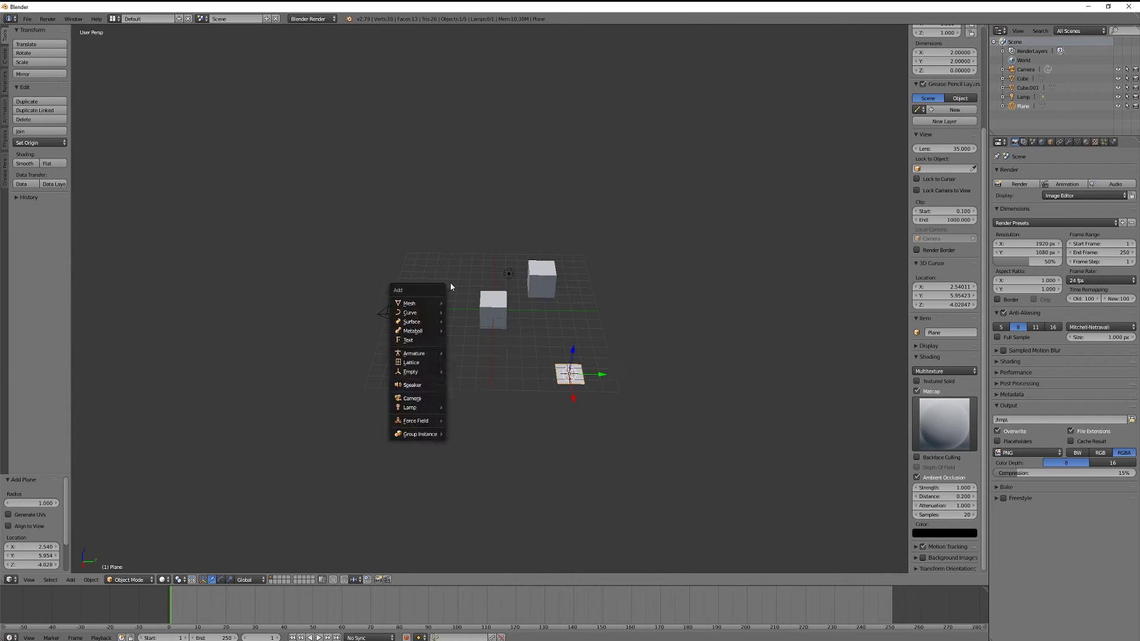
key(Escape)
Try adding another mesh on the camera's side of the cube, and undo all the trial meshes.
key(shift+a)
click(478, 294)
middle_drag(478, 293, 475, 266)
key(ctrl+z)
key(ctrl+z)
key(ctrl+z)
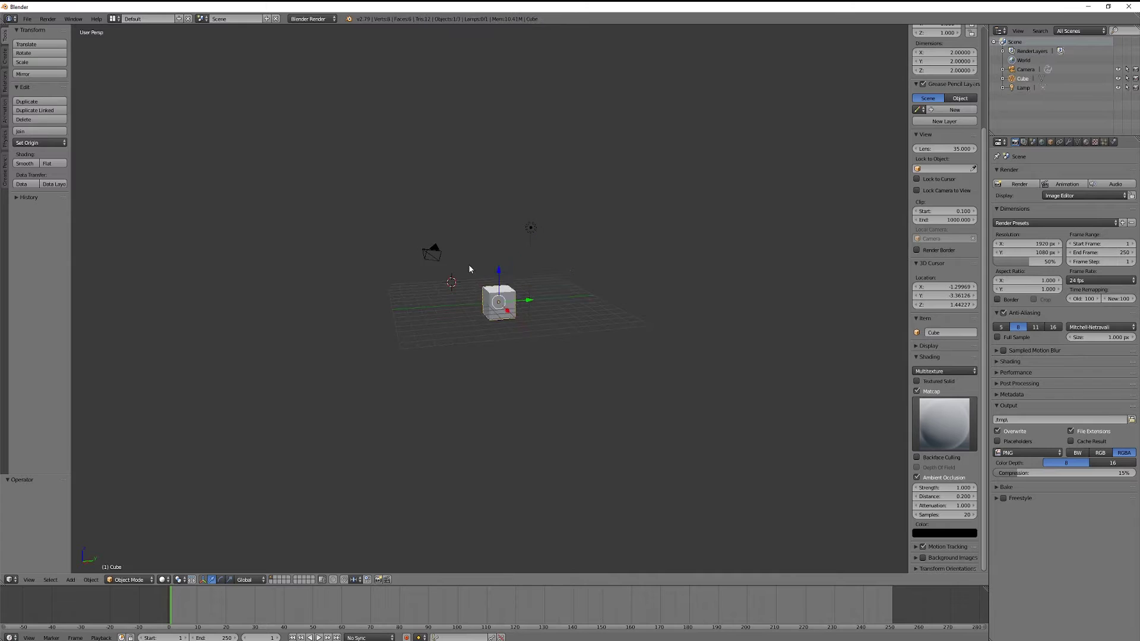
Place the 3D cursor low on the cube's front face and add a plane mesh there.
scroll(475, 267, up, 4)
scroll(510, 316, up, 4)
middle_drag(510, 316, 539, 231)
key(shift+a)
mouse_move(468, 309)
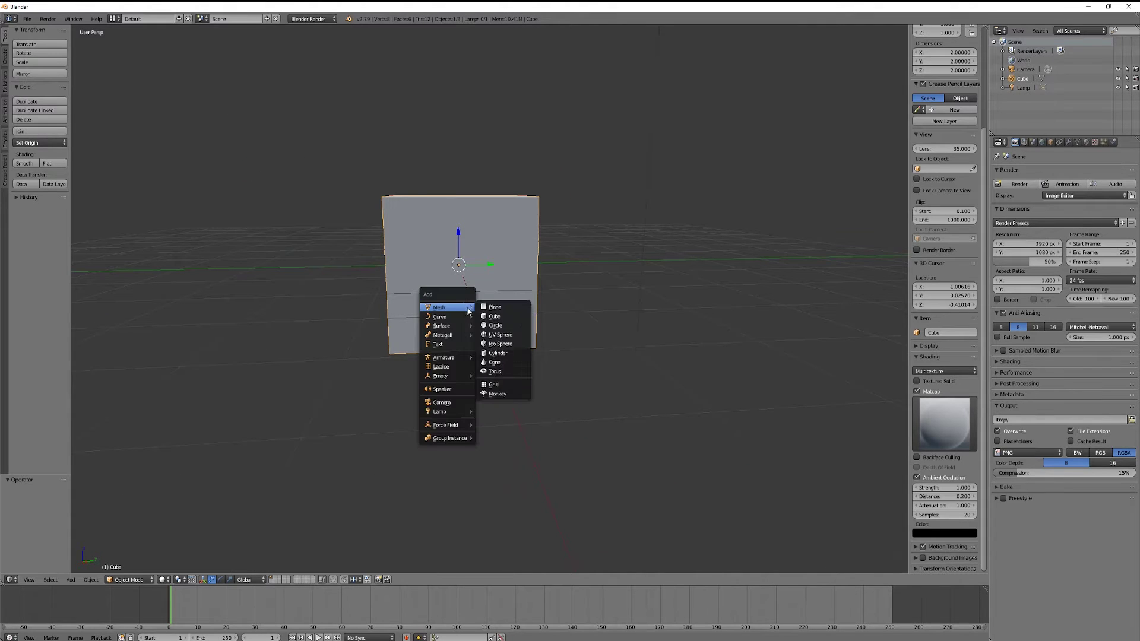
click(506, 310)
scroll(576, 285, down, 3)
middle_drag(576, 285, 444, 304)
scroll(443, 303, up, 1)
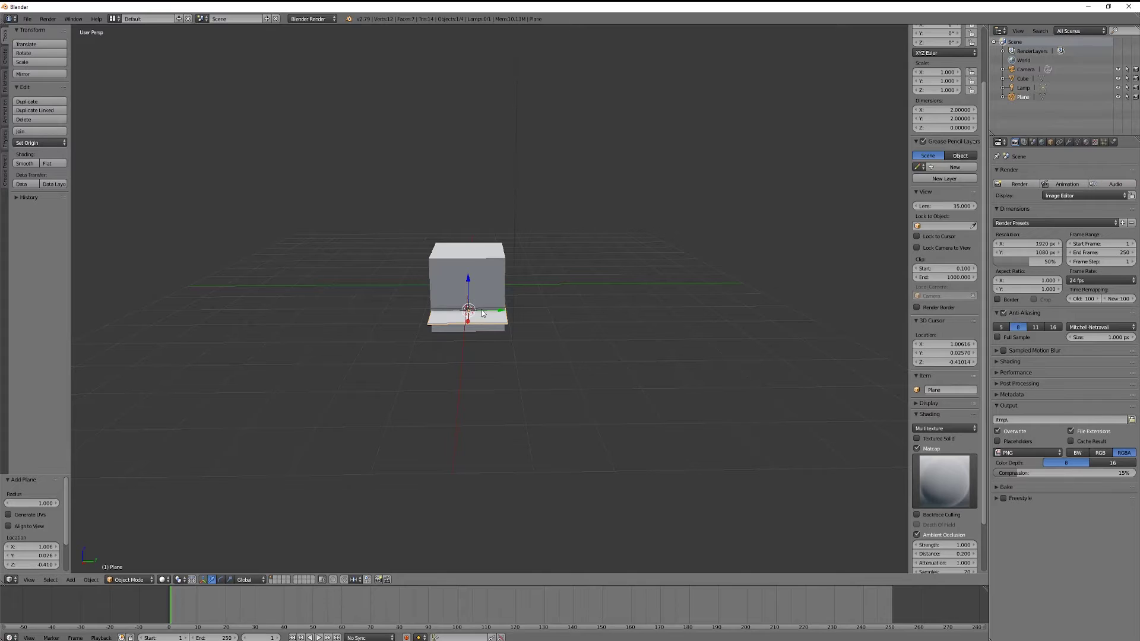
Try scaling the plane freely to several different sizes, cancelling each attempt.
key(s)
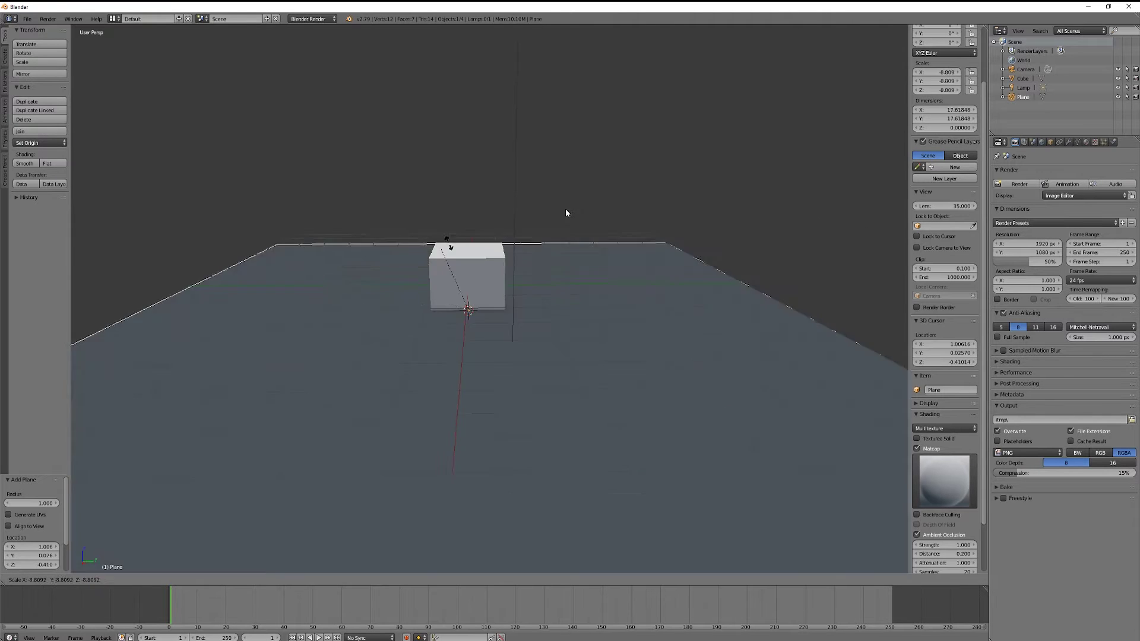
key(Escape)
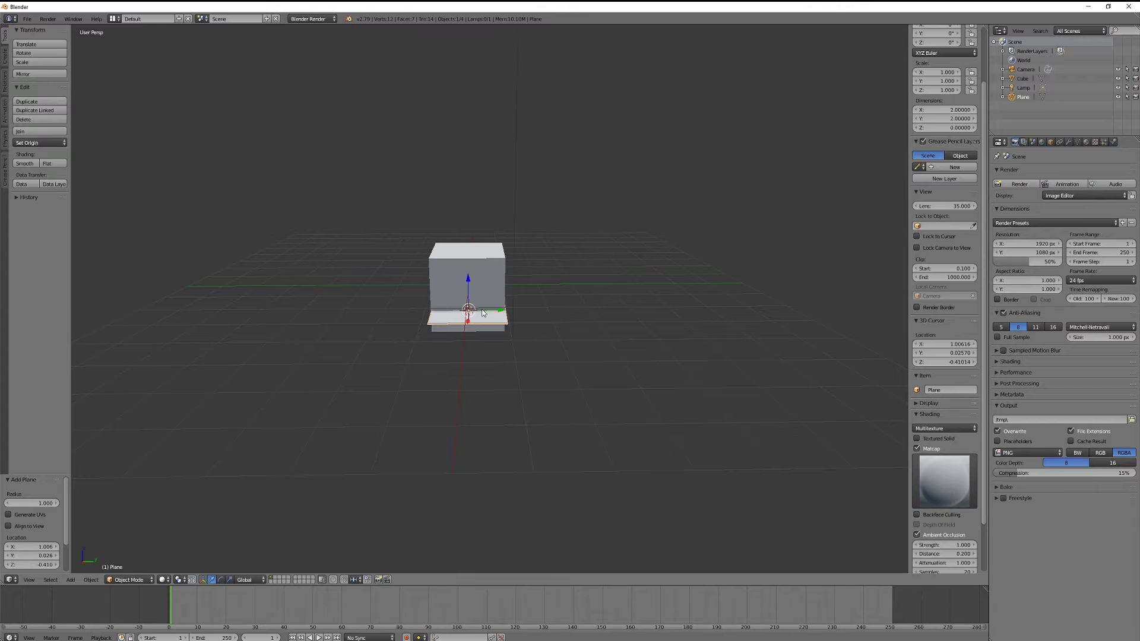
key(s)
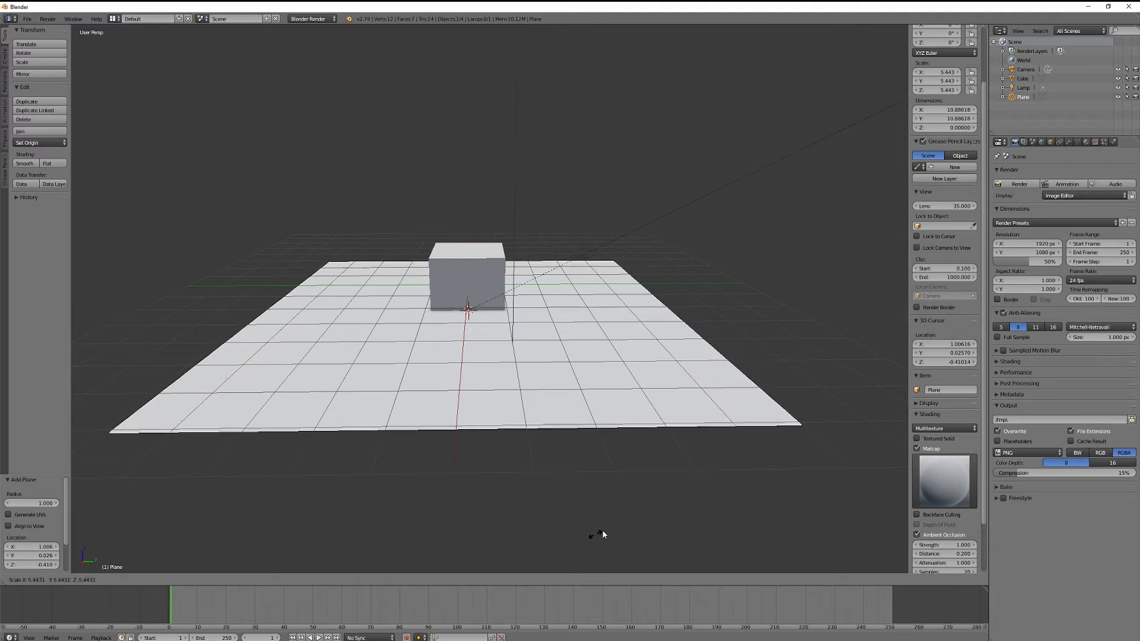
key(Escape)
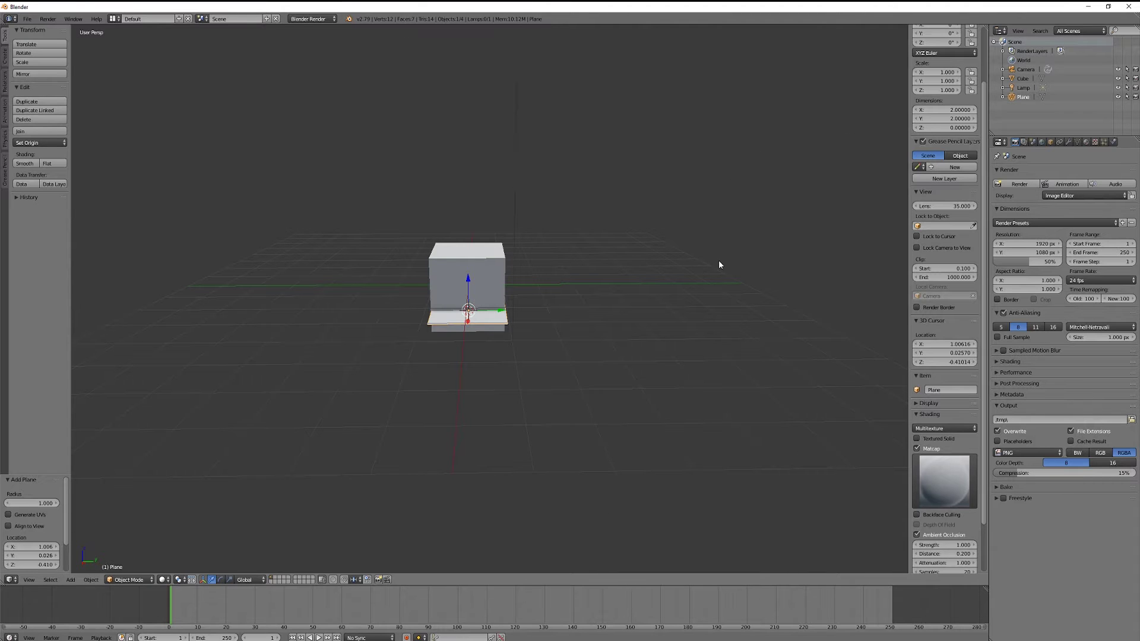
key(s)
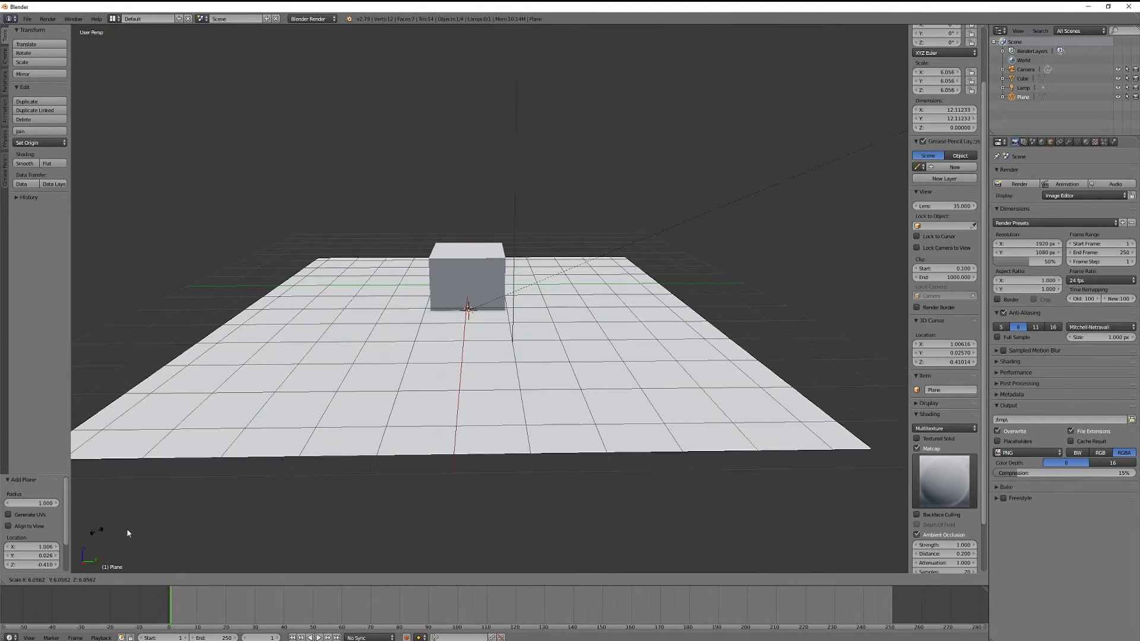
key(Escape)
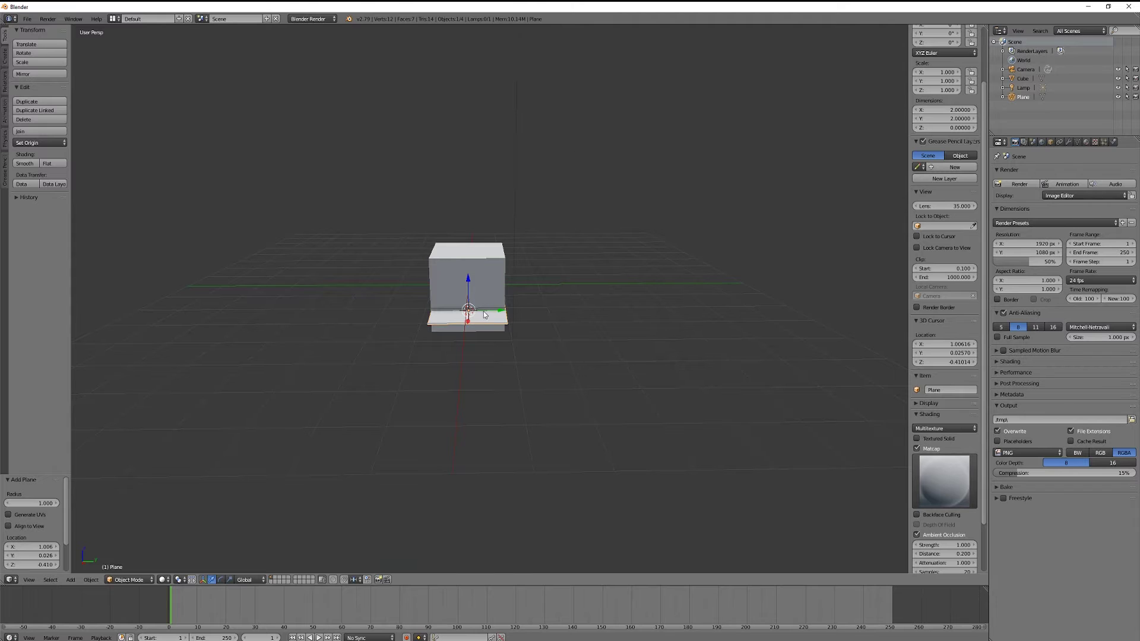
key(s)
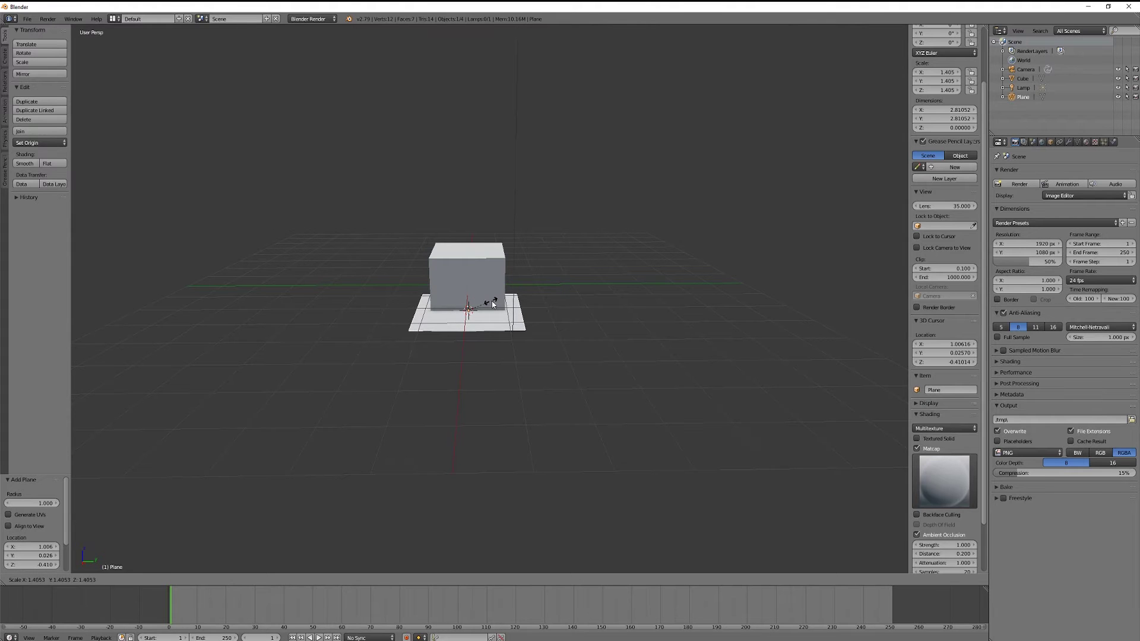
key(Escape)
Scale the plane up by about 3.85 so it forms a floor around the cube.
key(s)
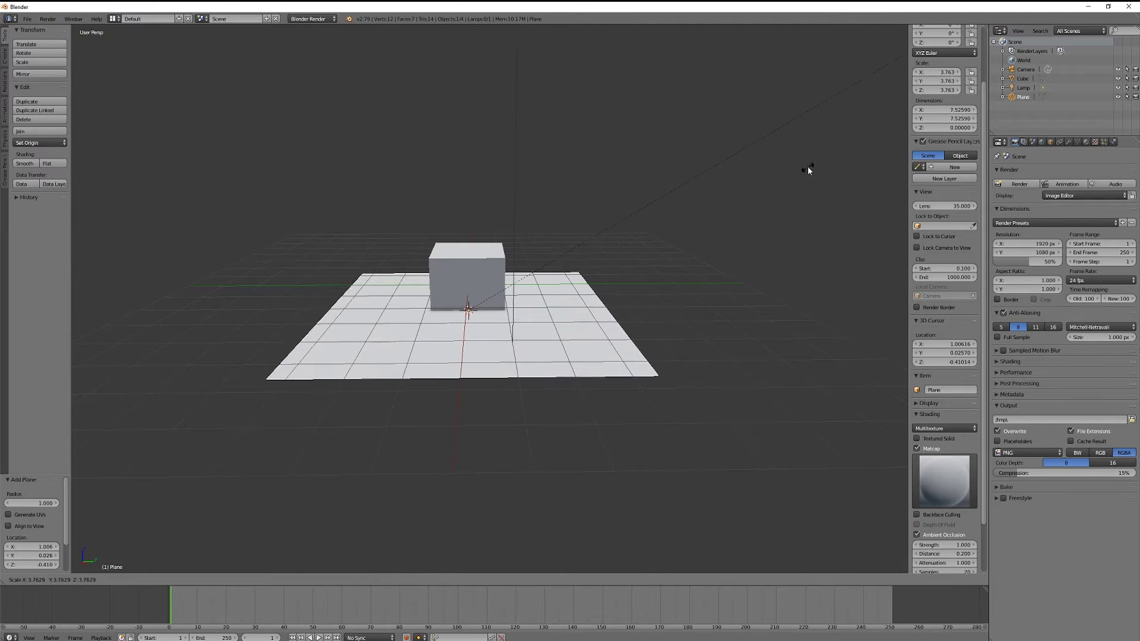
click(830, 152)
scroll(554, 238, up, 6)
middle_drag(608, 255, 590, 261)
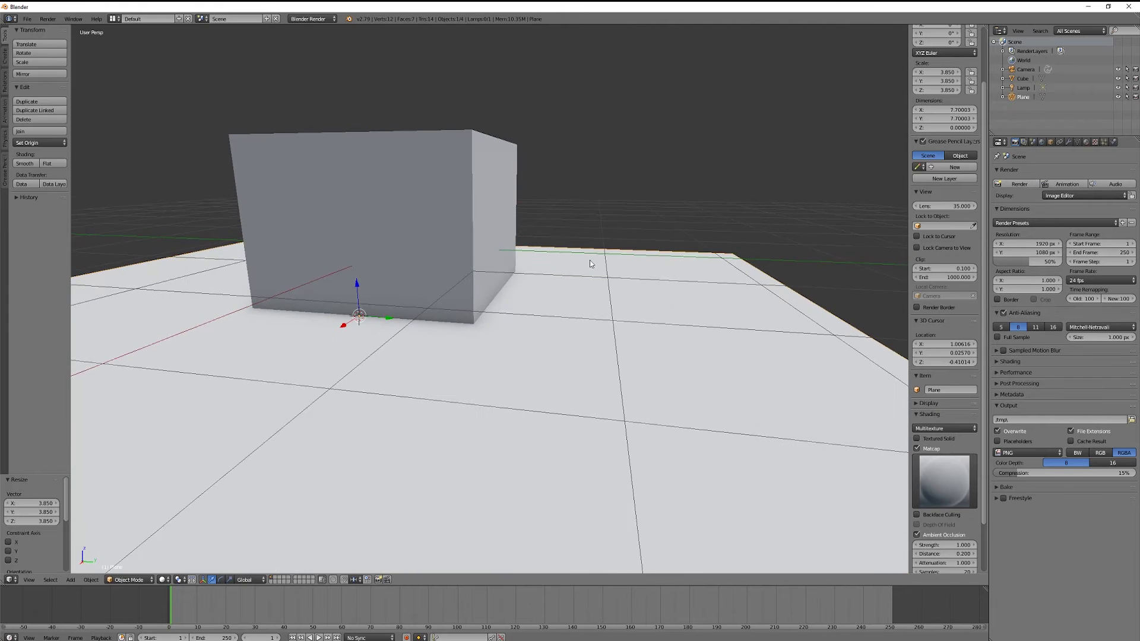
Toggle Ambient Occlusion off and on to compare the shading where the cube meets the plane, leaving it enabled.
click(918, 534)
click(918, 533)
click(918, 536)
click(919, 537)
middle_drag(460, 330, 488, 337)
click(923, 534)
click(922, 534)
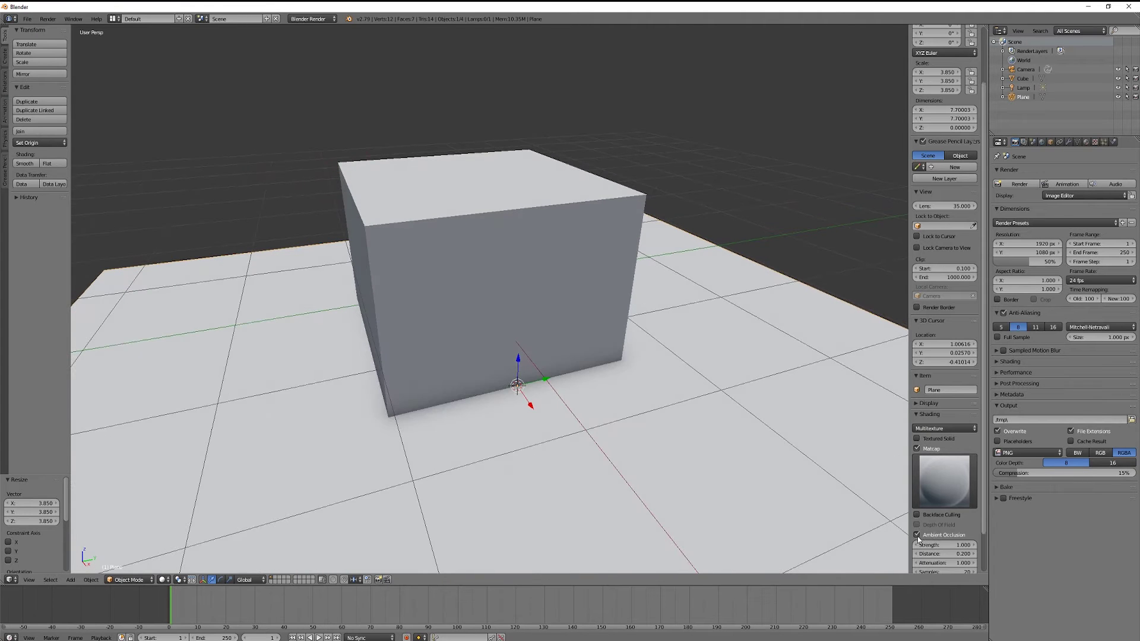
Switch the plane into Edit Mode and back to Object Mode.
scroll(612, 348, down, 4)
middle_drag(541, 276, 634, 355)
shift+middle_drag(635, 355, 577, 316)
scroll(639, 382, up, 2)
middle_drag(597, 384, 582, 380)
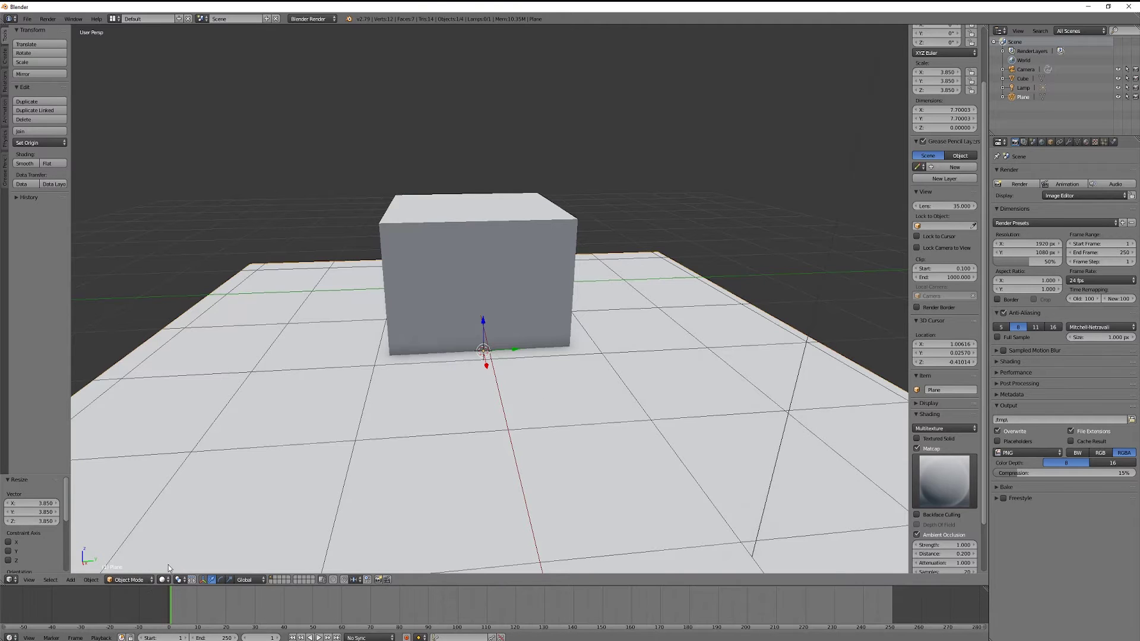
key(Tab)
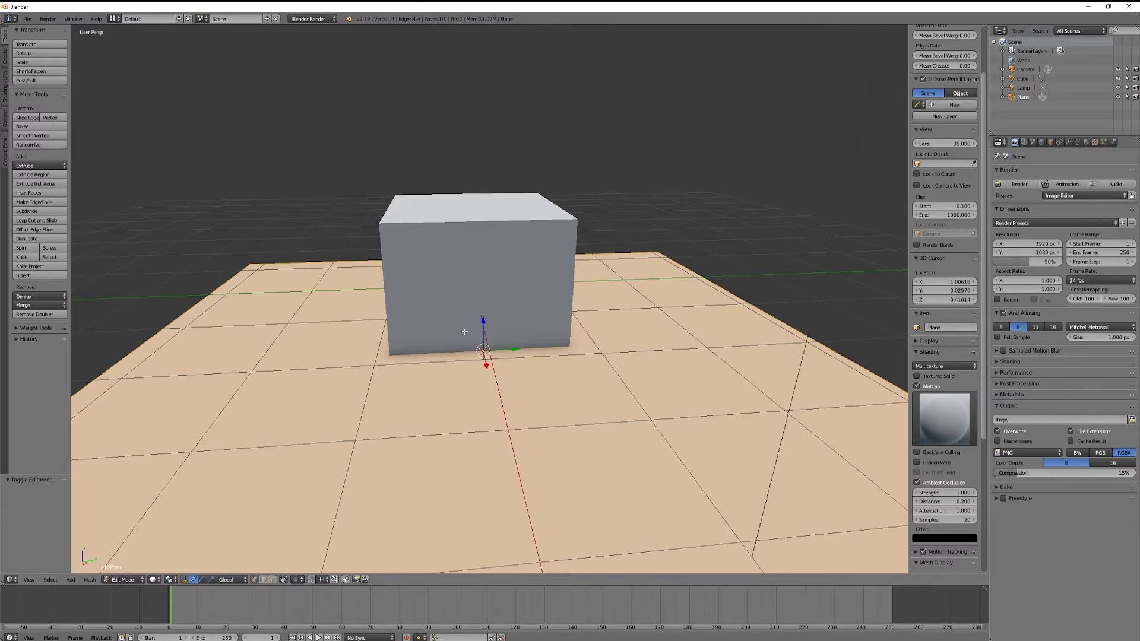
key(Tab)
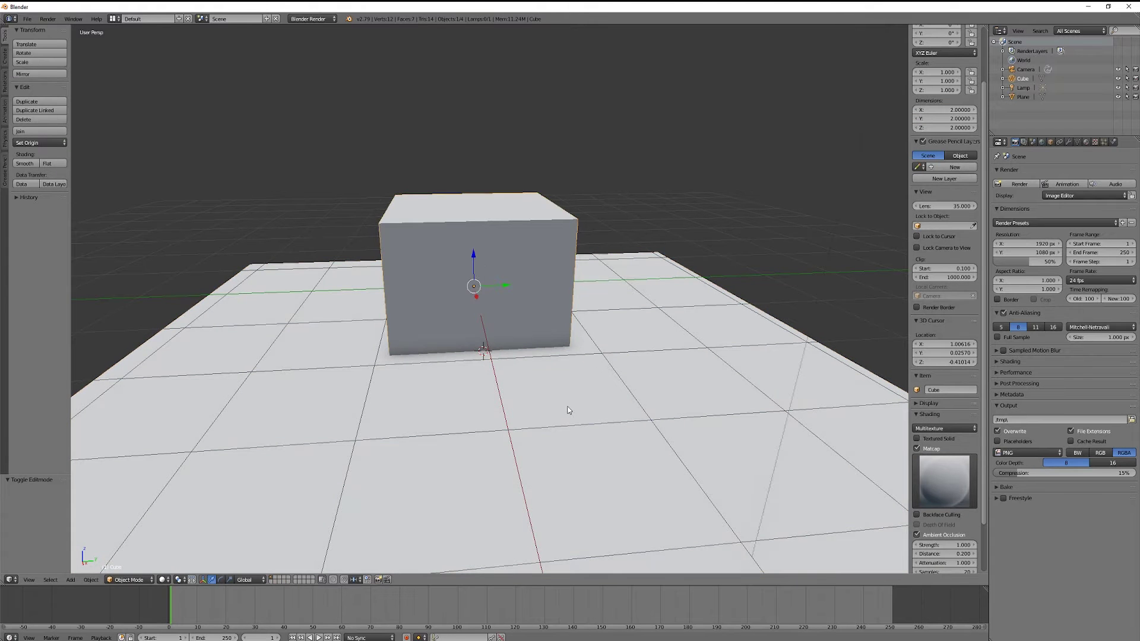
Select the cube and switch it into Edit Mode with its whole mesh selected.
key(Tab)
middle_drag(599, 405, 461, 284)
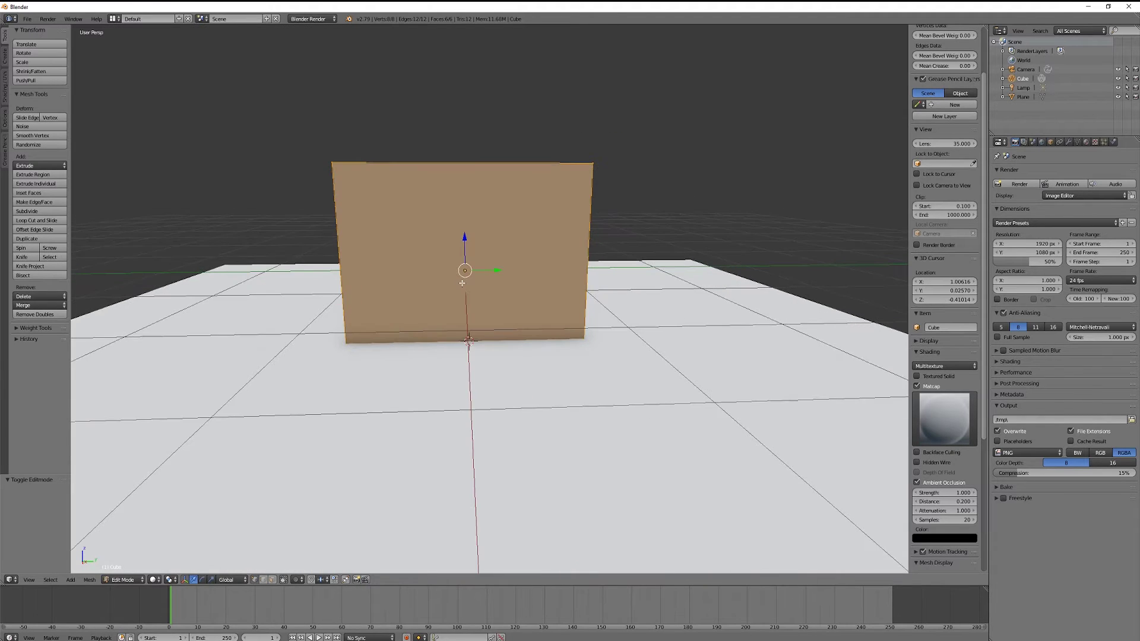
scroll(461, 284, down, 4)
middle_drag(585, 286, 505, 285)
scroll(537, 265, up, 4)
Try moving the cube's mesh freely upward by about 0.82 units, and undo the move.
key(g)
click(444, 234)
mouse_move(444, 233)
middle_down()
mouse_move(442, 214)
mouse_move(439, 231)
middle_up()
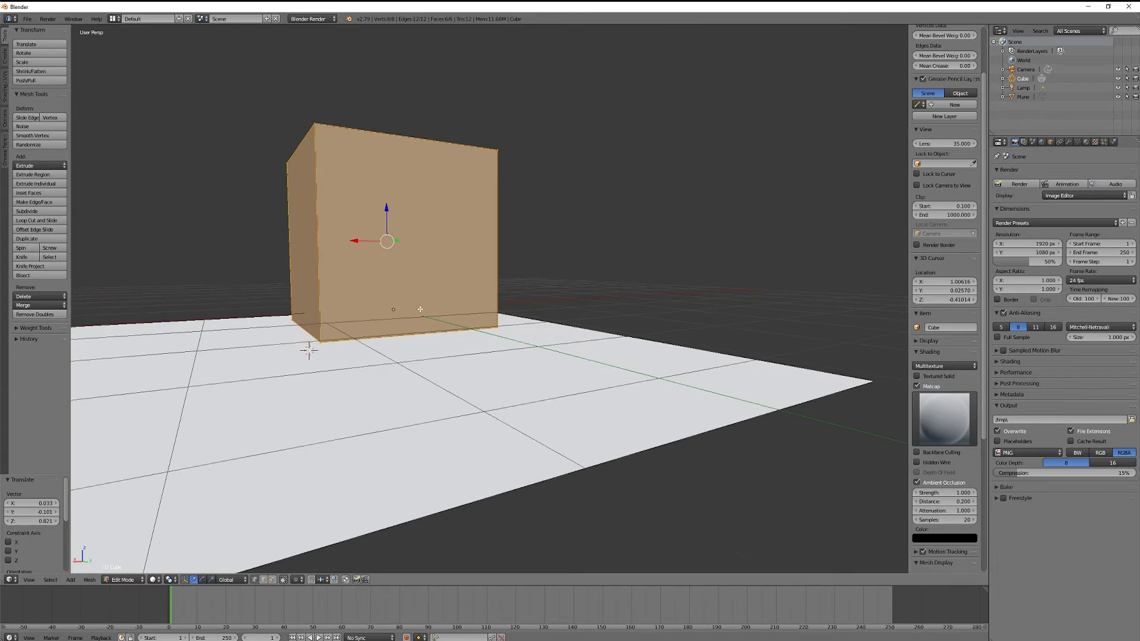
middle_drag(518, 269, 549, 276)
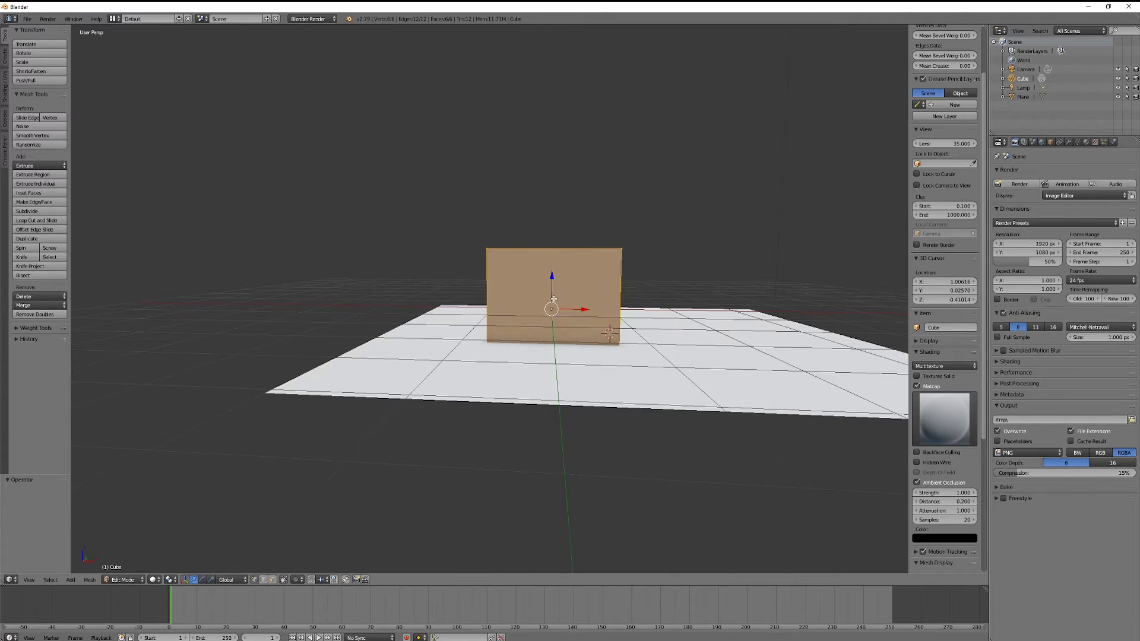
Try grabbing the cube's mesh and moving it freely in space from two different view angles, reverting each move.
key(g)
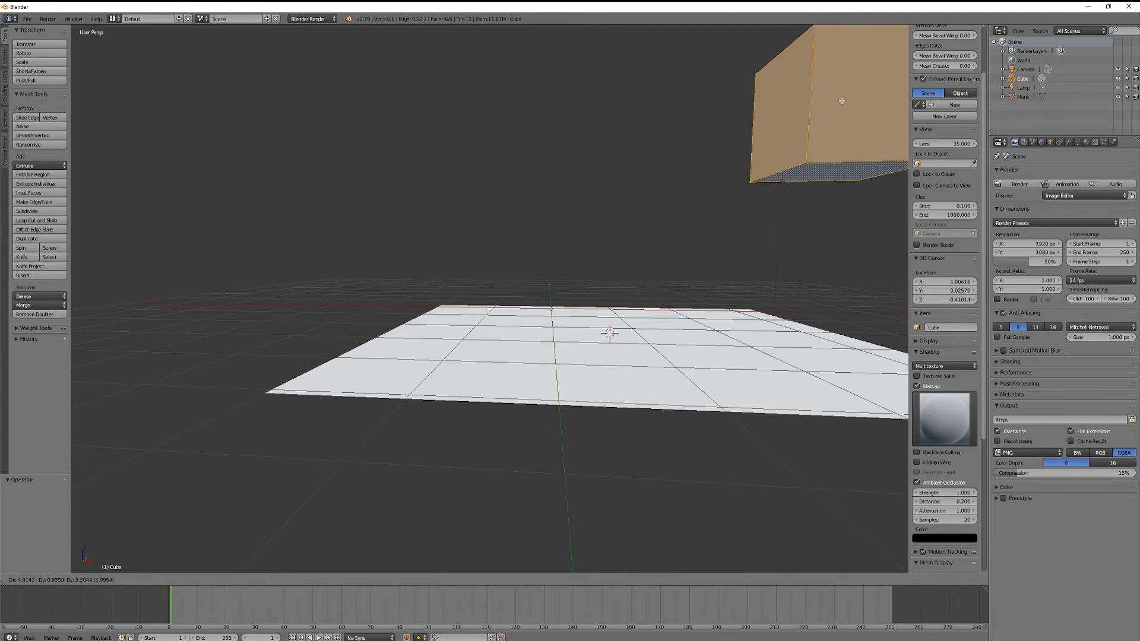
key(Escape)
middle_drag(649, 160, 509, 202)
key(g)
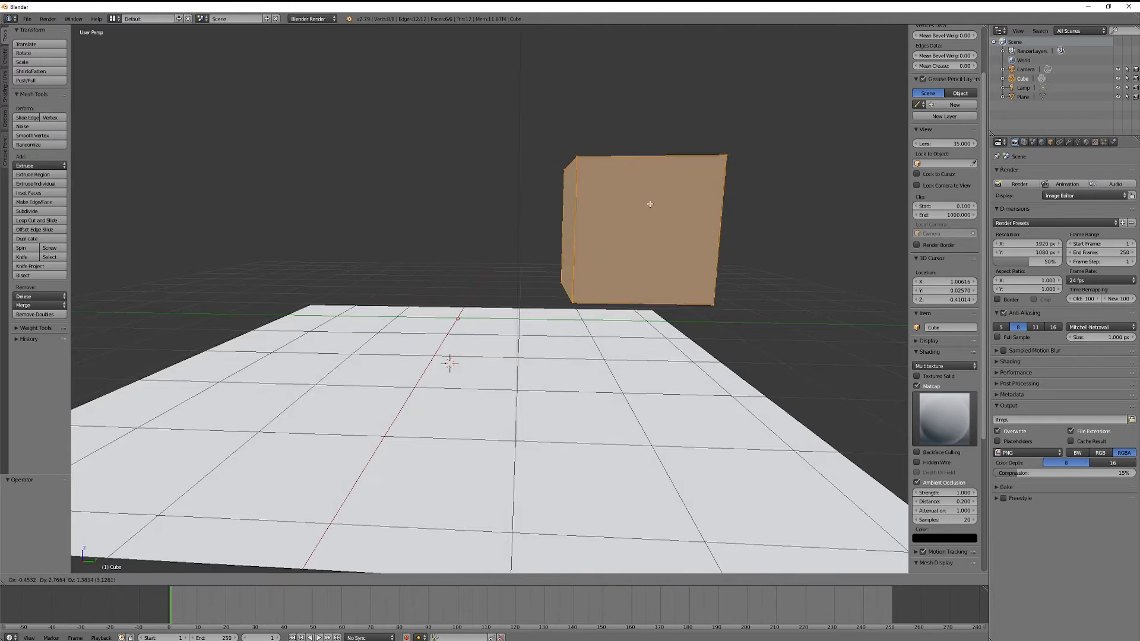
click(668, 156)
middle_drag(669, 156, 633, 251)
Try moving the cube's mesh constrained to the global X and Z axes, and cancel the move.
key(g)
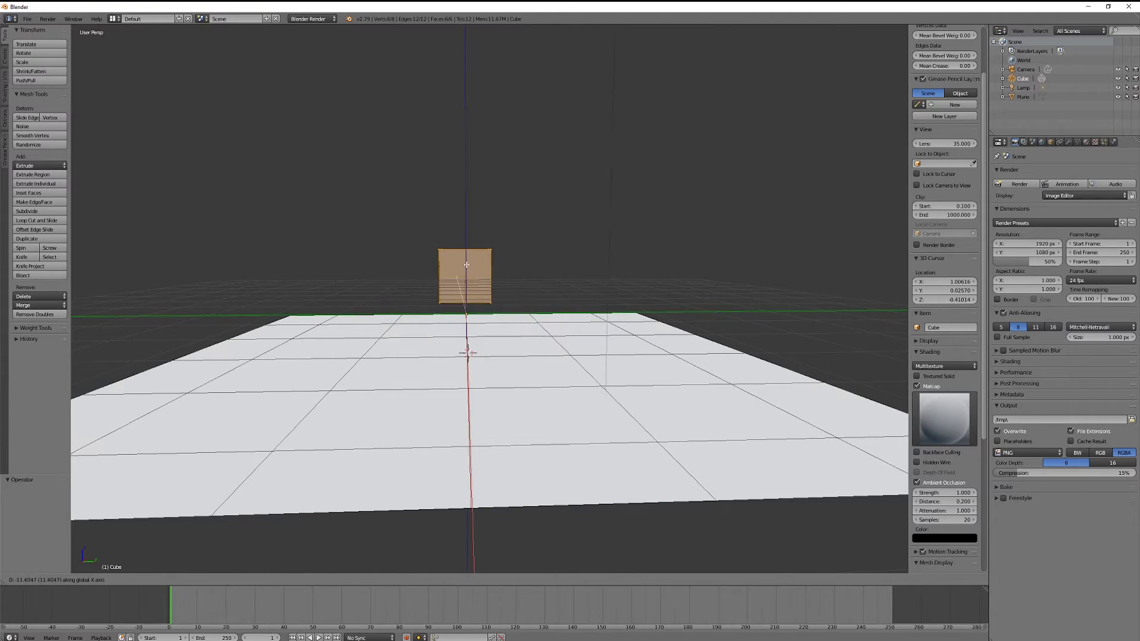
key(z)
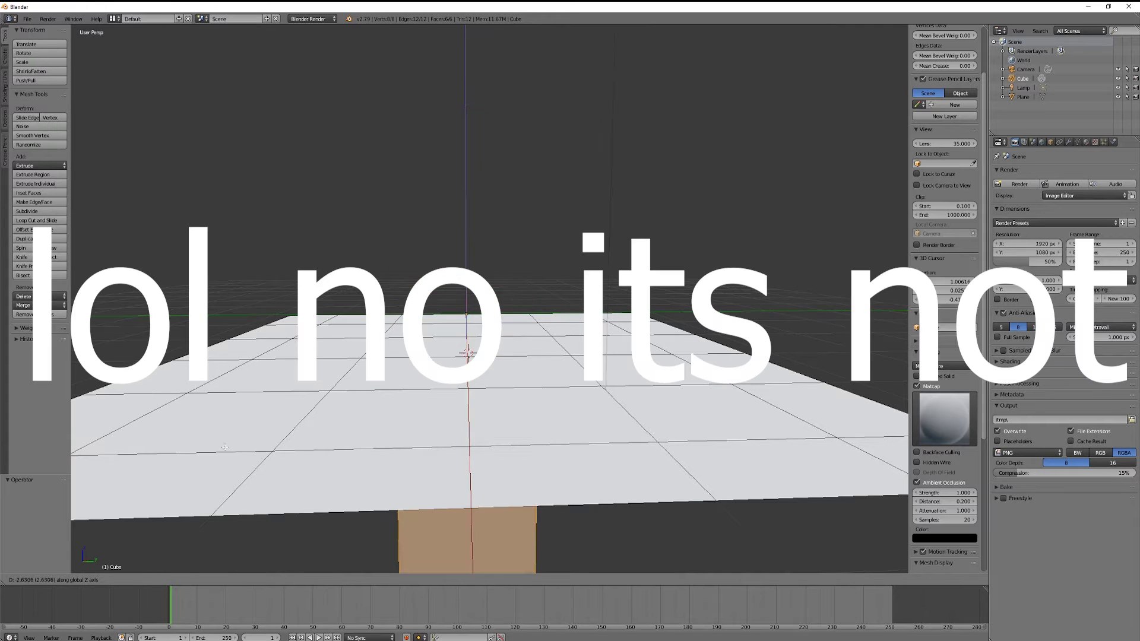
right_click(297, 356)
Move the cube's mesh up about 0.628 along the global Z axis, trying the X and Y constraints before confirming.
middle_drag(147, 558, 107, 28)
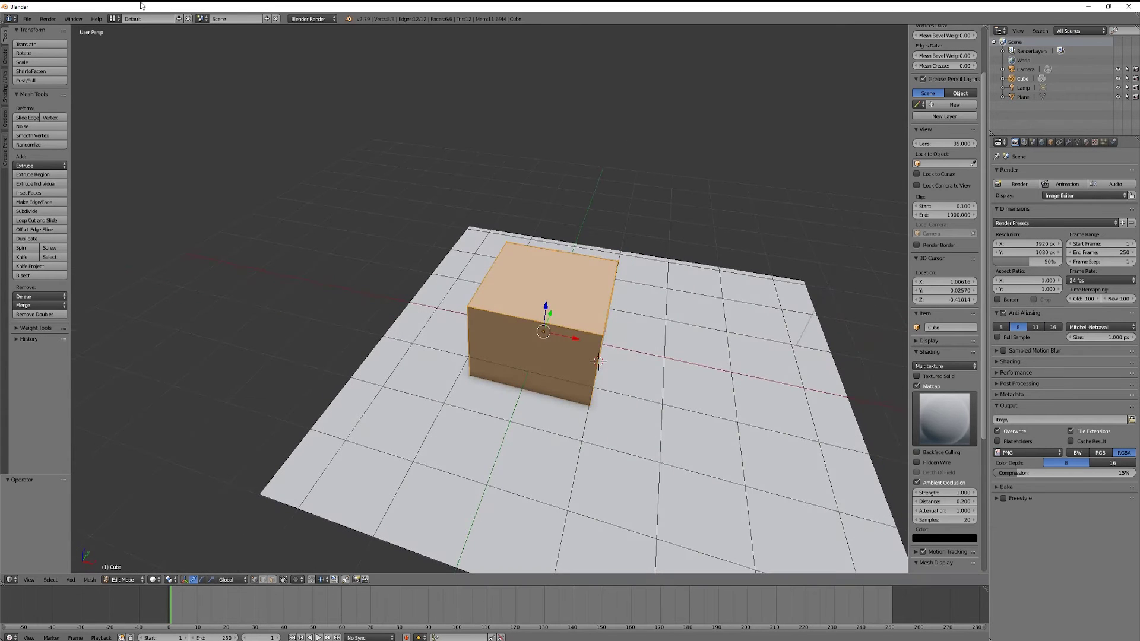
middle_drag(380, 168, 346, 289)
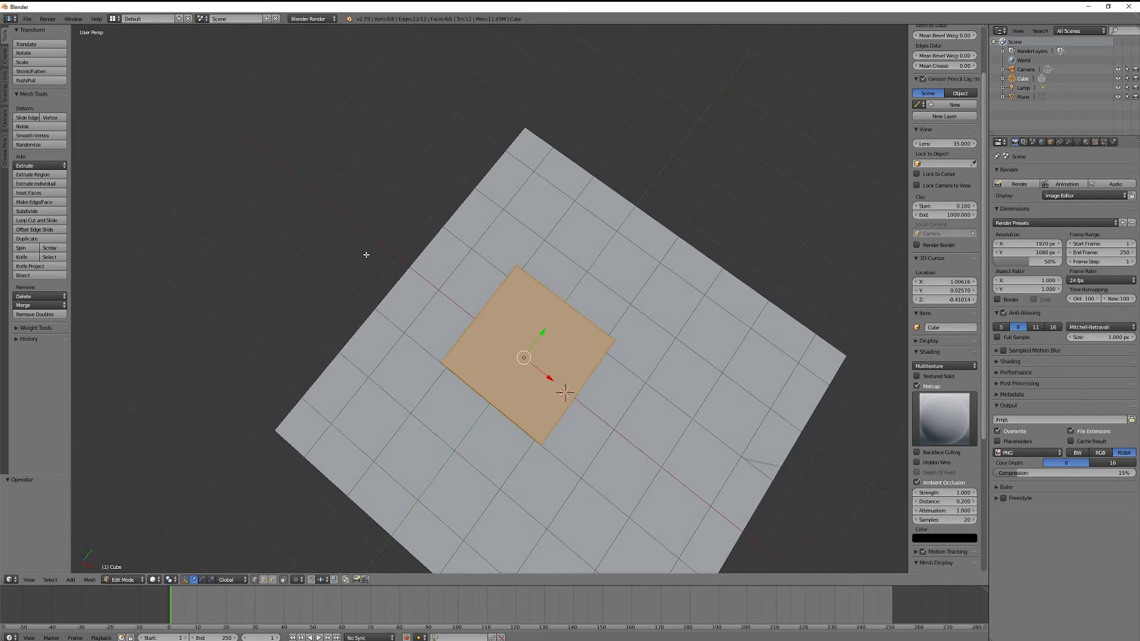
middle_drag(365, 210, 579, 261)
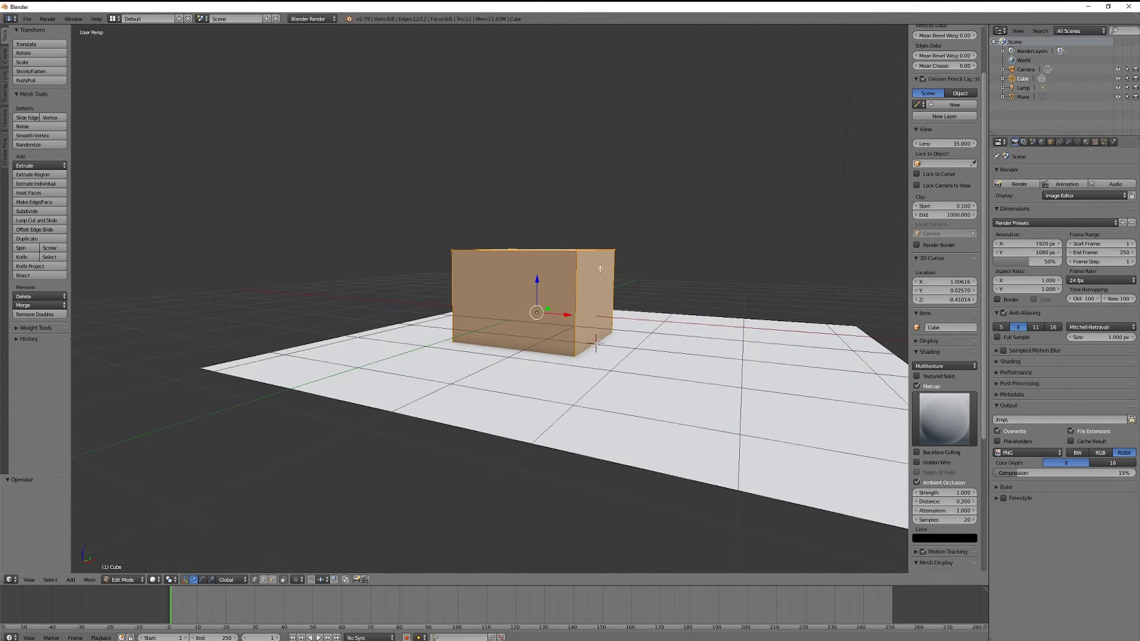
key(g)
key(x)
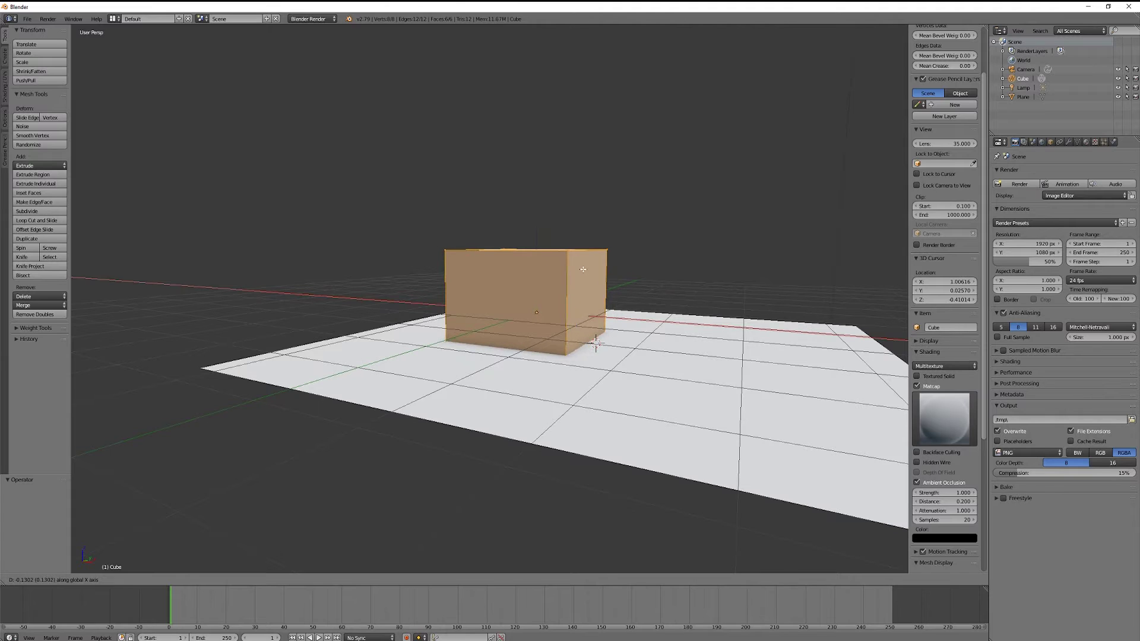
key(z)
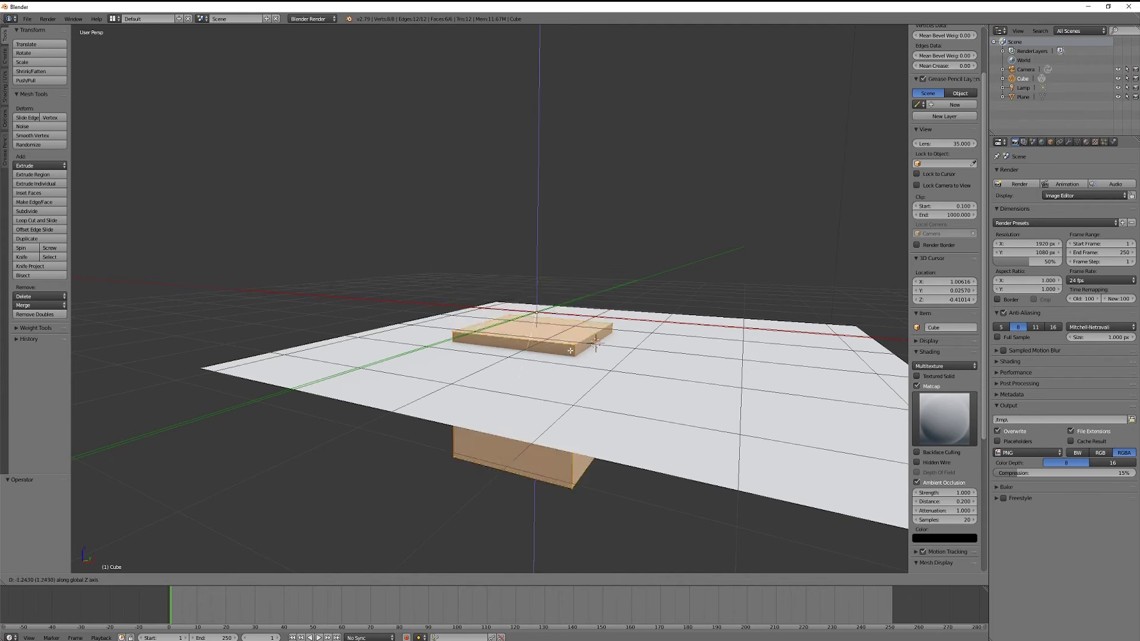
key(y)
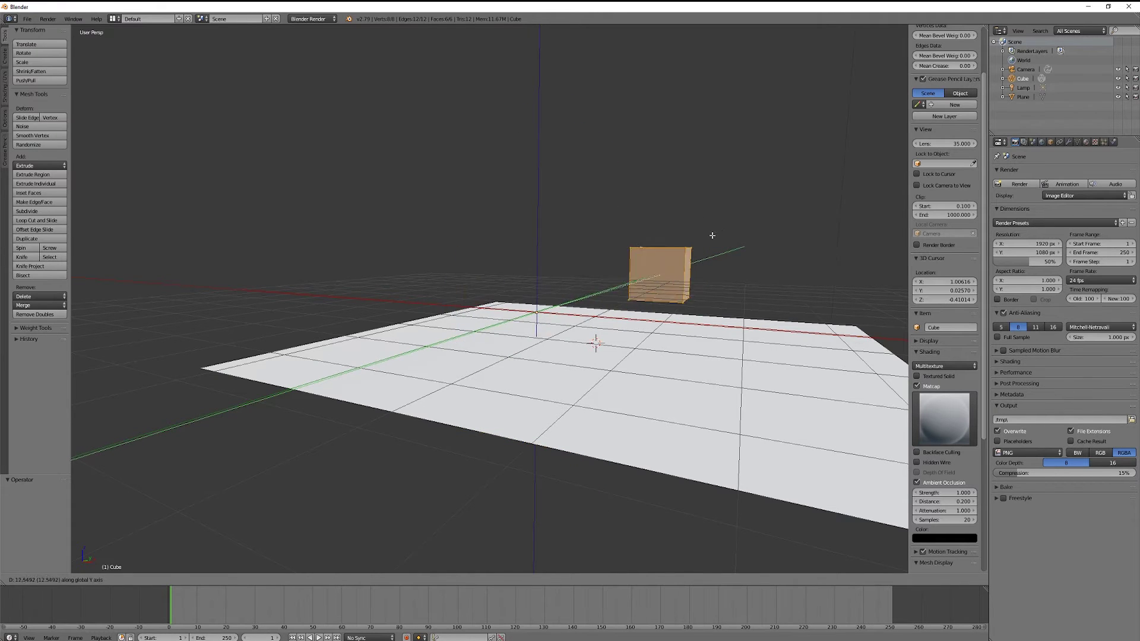
key(z)
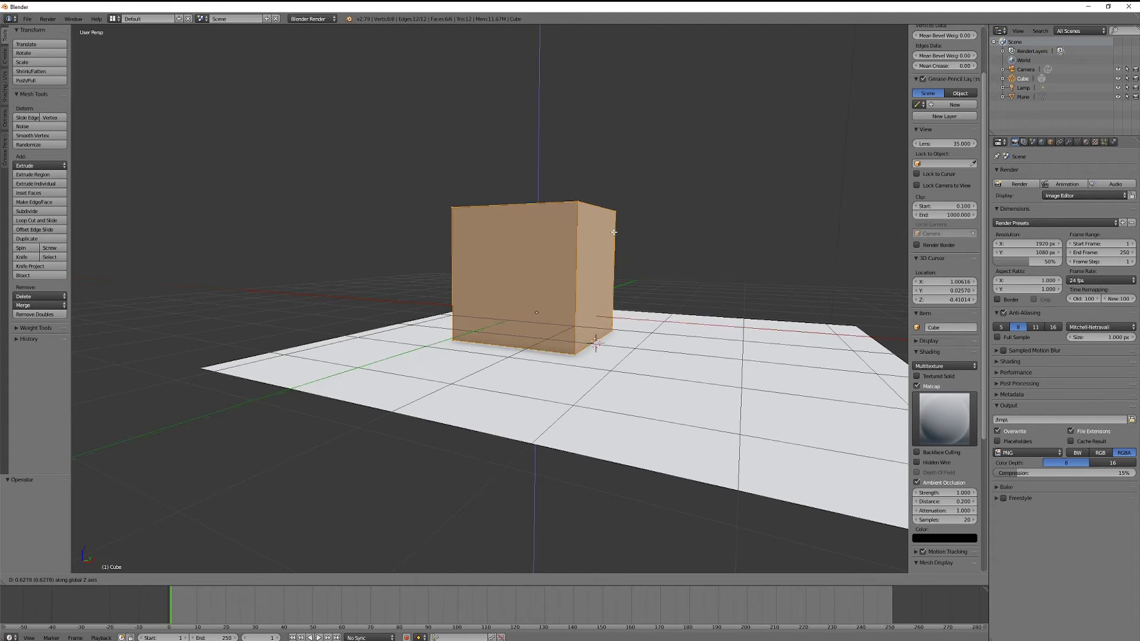
click(614, 233)
Set the pivot point to Bounding Box Center and try scaling the cube's mesh about it, cancelling the scale.
middle_drag(529, 178, 443, 177)
middle_drag(547, 239, 563, 228)
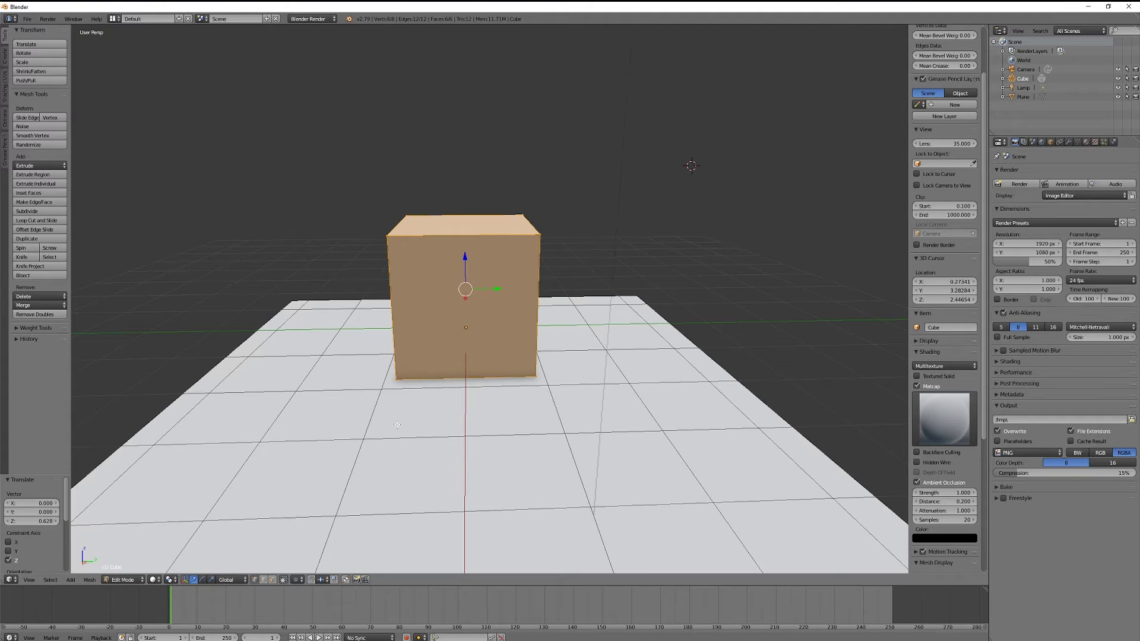
click(169, 580)
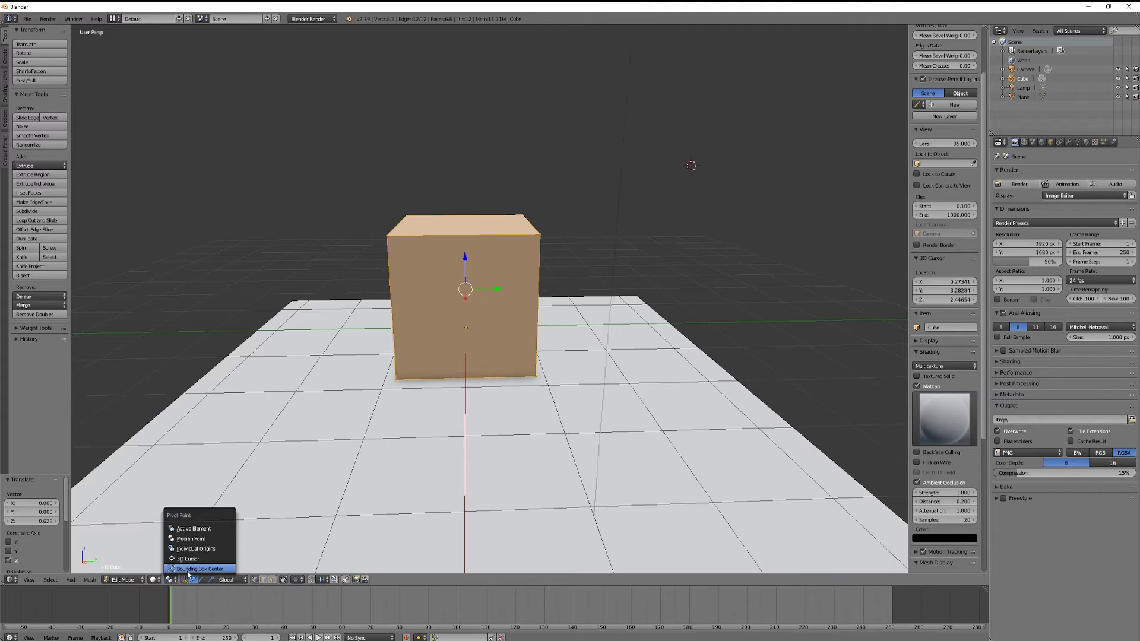
click(185, 571)
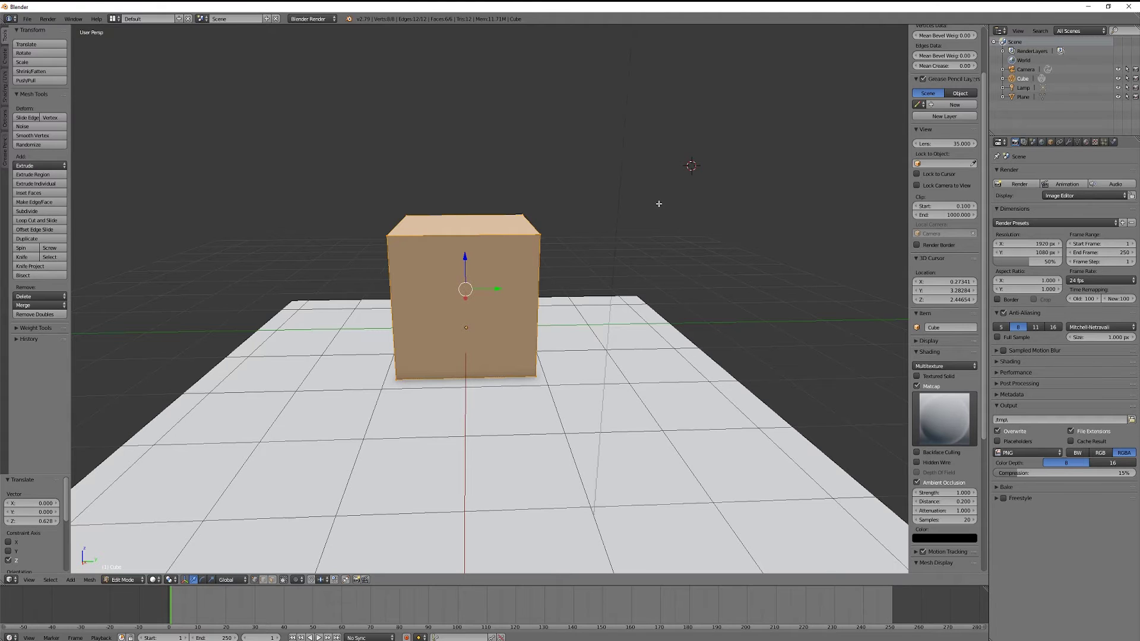
key(s)
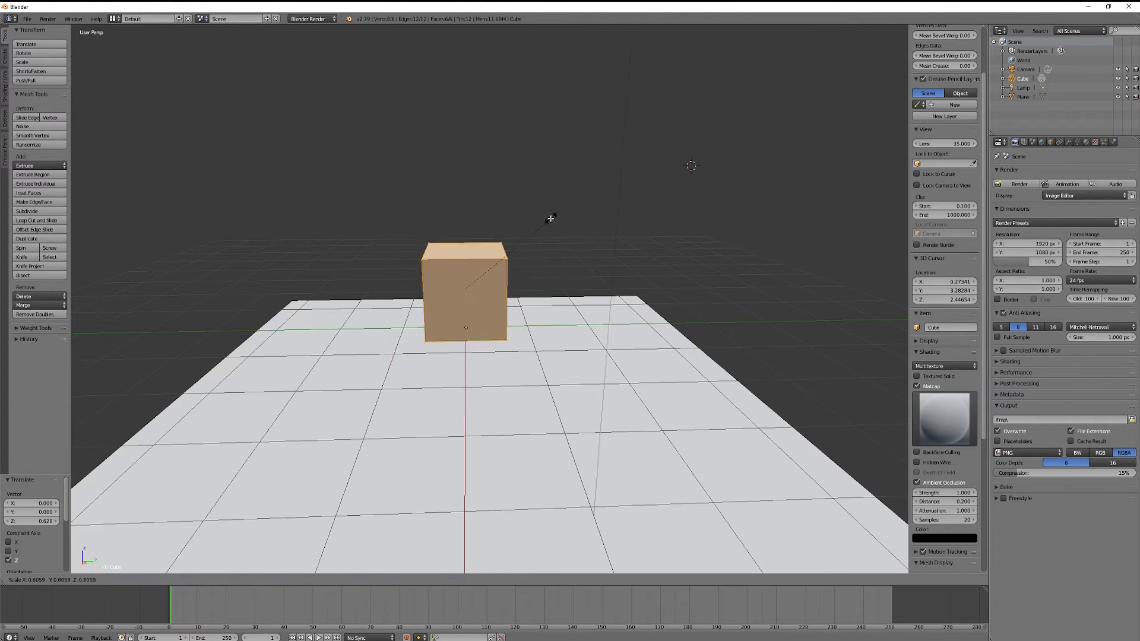
right_click(556, 218)
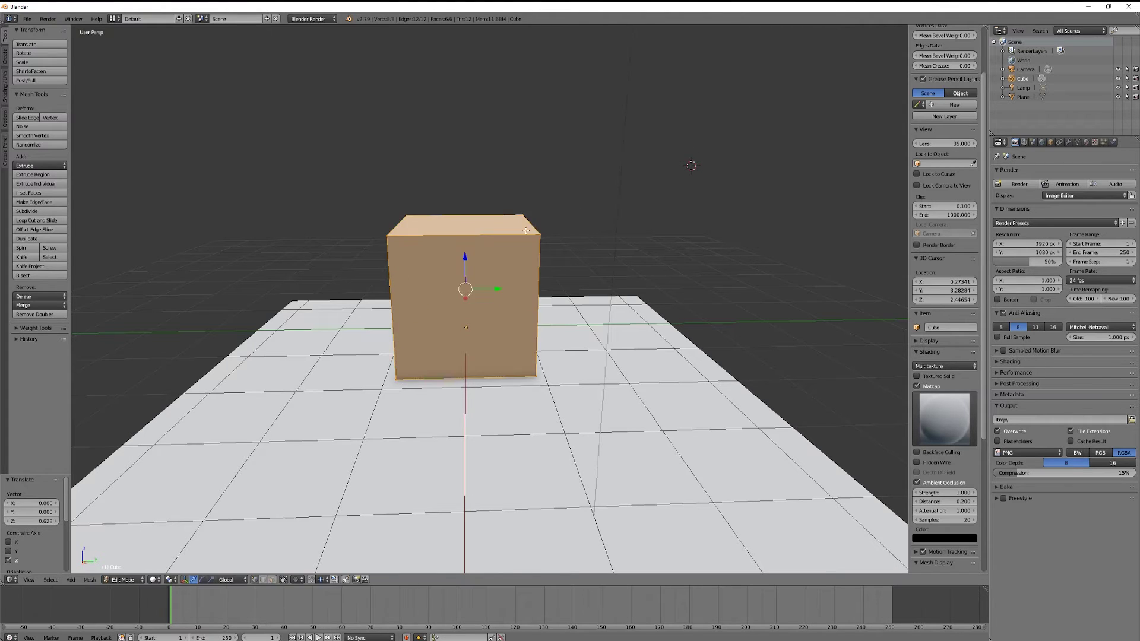
Set the pivot point to 3D Cursor and try scaling the cube's mesh relative to the cursor, reverting the scale.
click(171, 580)
click(196, 559)
key(s)
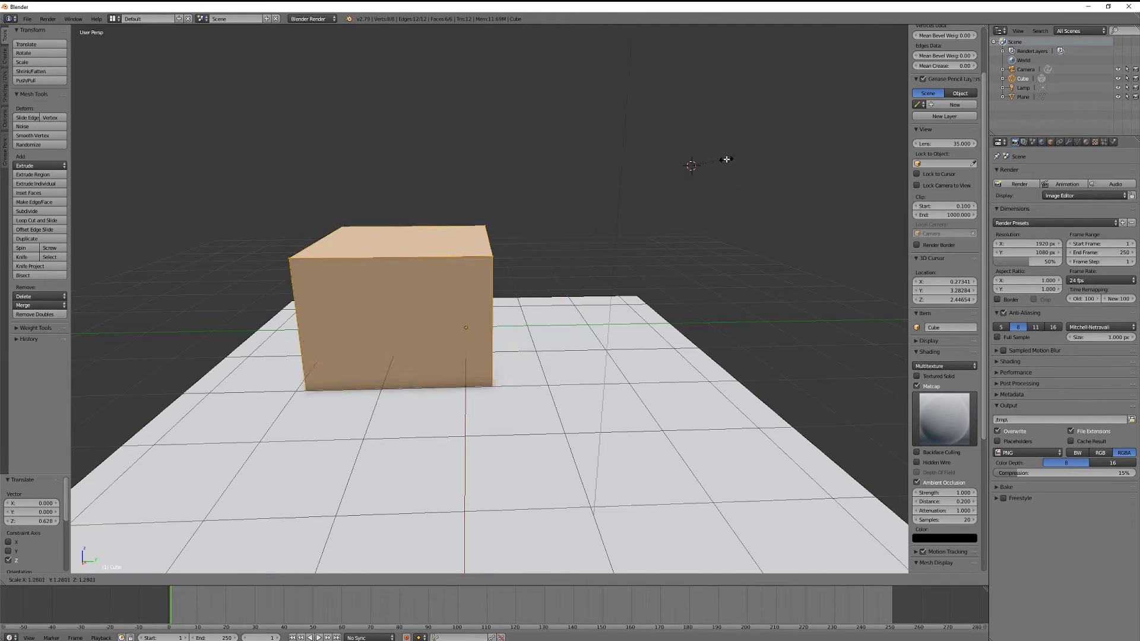
click(683, 188)
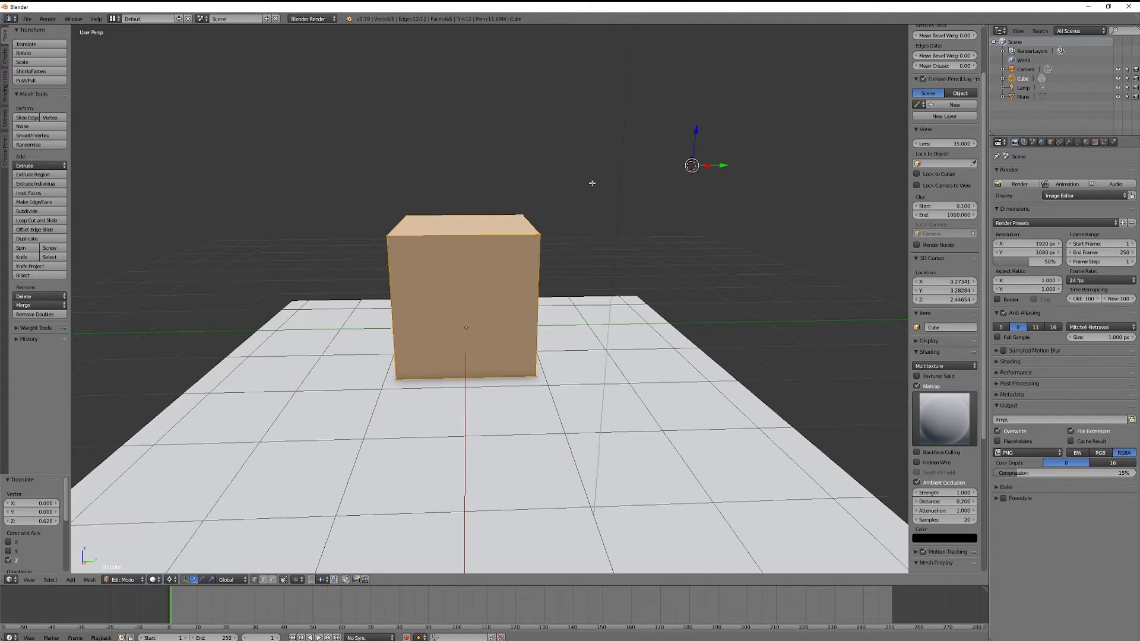
Try rotating the cube's mesh around the 3D cursor from two different cursor positions, cancelling each rotation.
key(r)
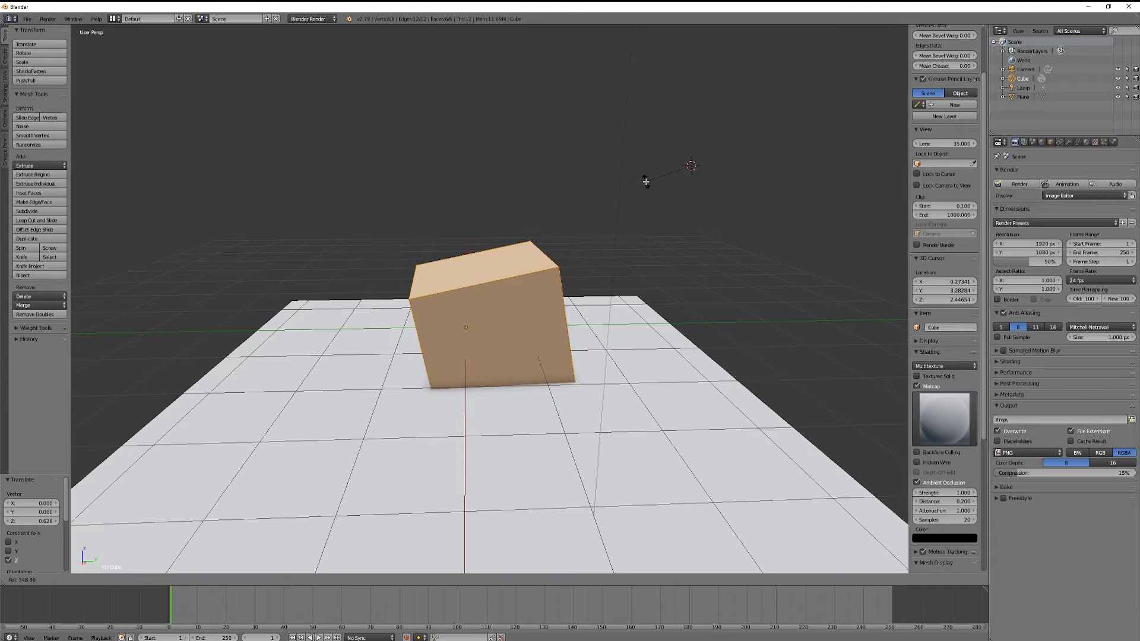
key(Escape)
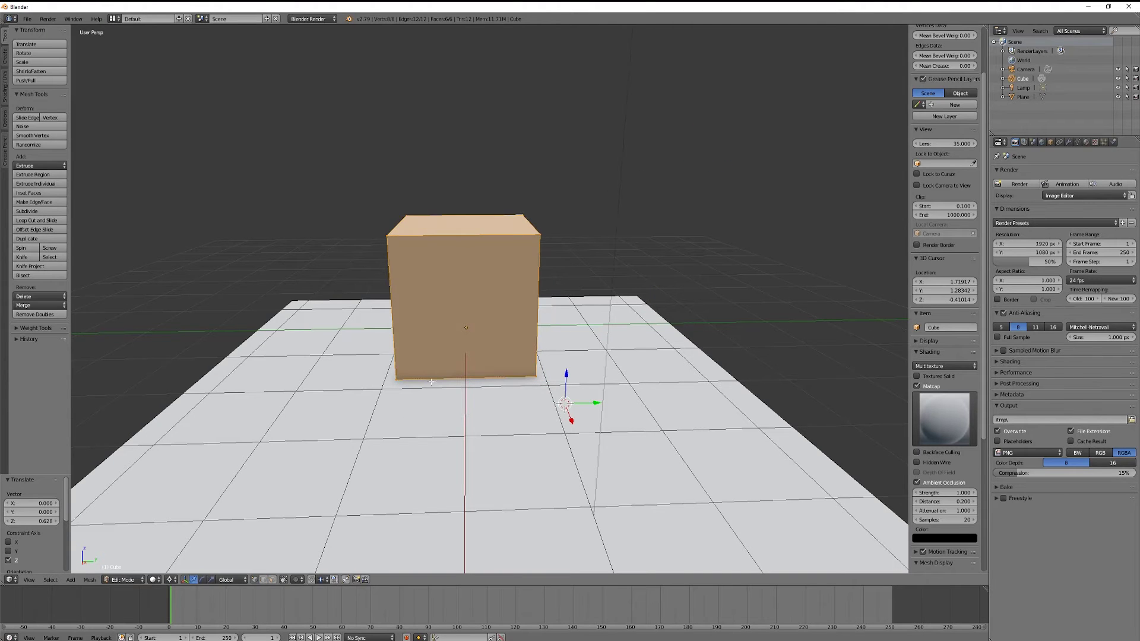
key(r)
key(Escape)
Set the pivot point back to Bounding Box Center, and toggle Edit Mode off and on for the cube.
click(168, 579)
click(188, 569)
mouse_move(487, 263)
middle_down()
mouse_move(416, 255)
mouse_move(349, 219)
mouse_move(247, 247)
mouse_move(417, 263)
mouse_move(481, 252)
middle_up()
middle_drag(548, 229, 538, 184)
middle_drag(190, 488, 408, 299)
key(Tab)
key(Tab)
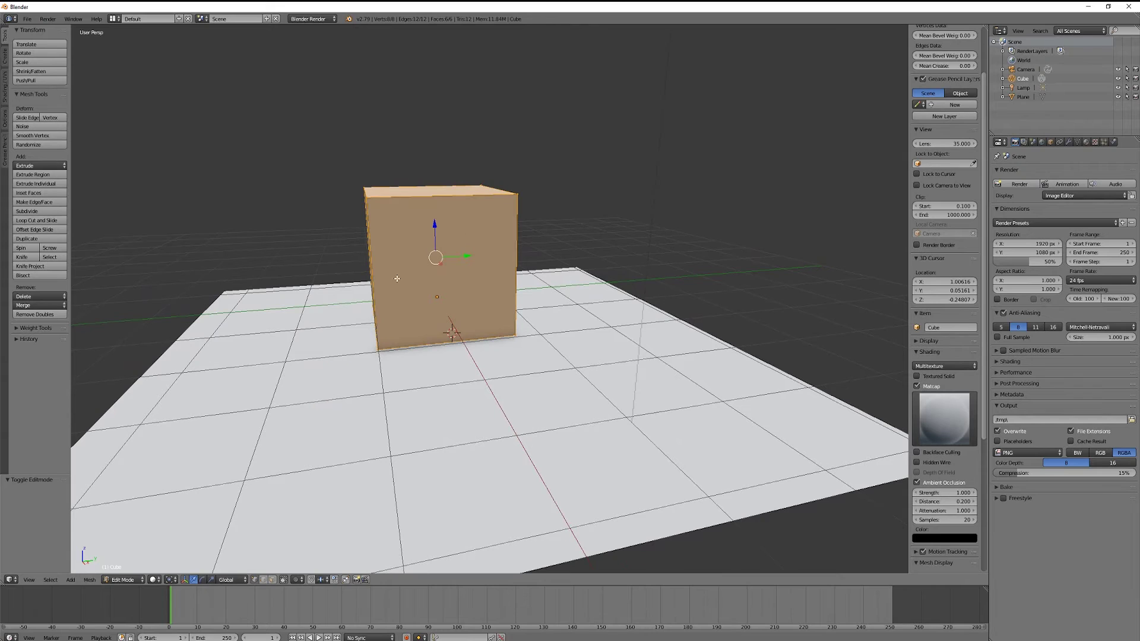
Switch the cube's mesh to face select mode and select its face on the positive X side.
key(ctrl+Tab)
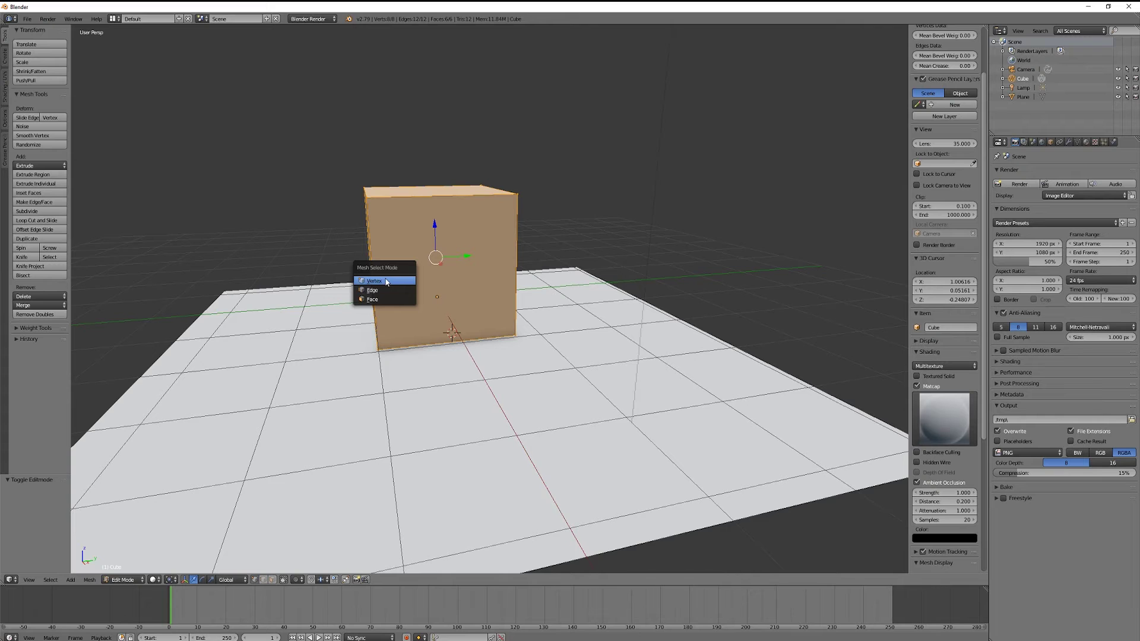
click(386, 304)
right_click(418, 219)
middle_drag(431, 171, 494, 213)
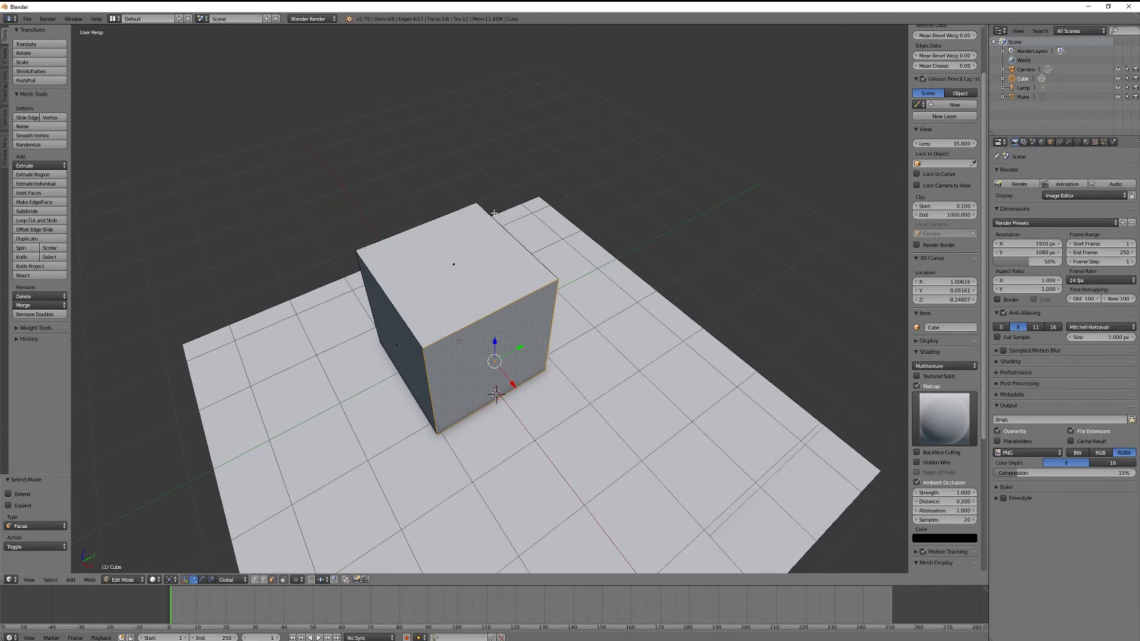
Switch to vertex select mode and select several of the cube's top corner vertices one after another.
key(ctrl+Tab)
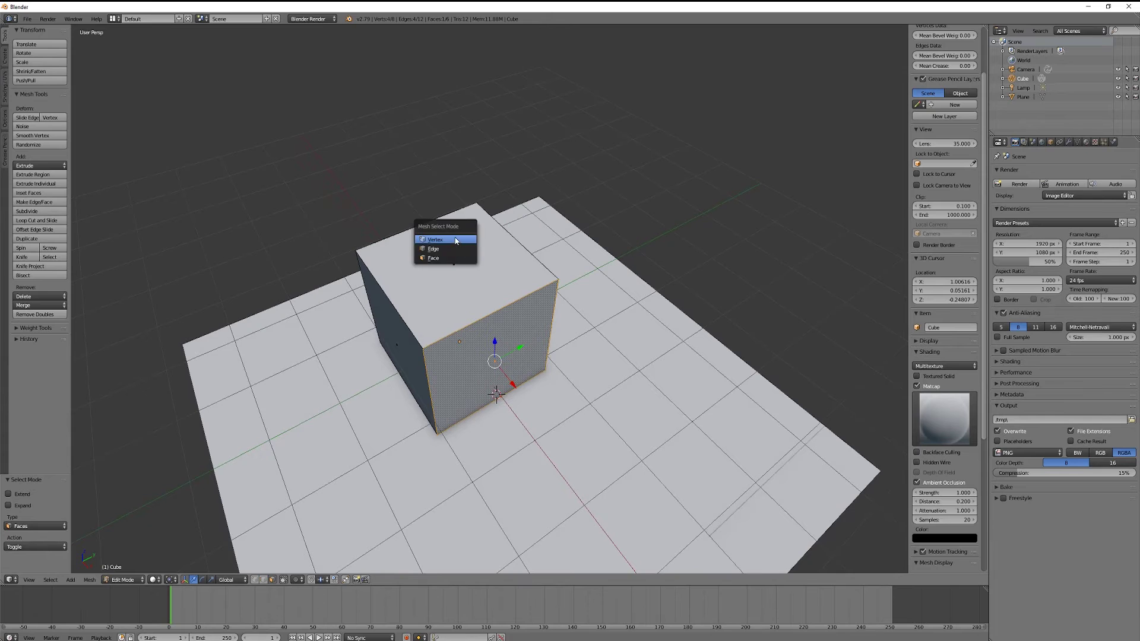
click(454, 235)
right_click(476, 204)
right_click(451, 320)
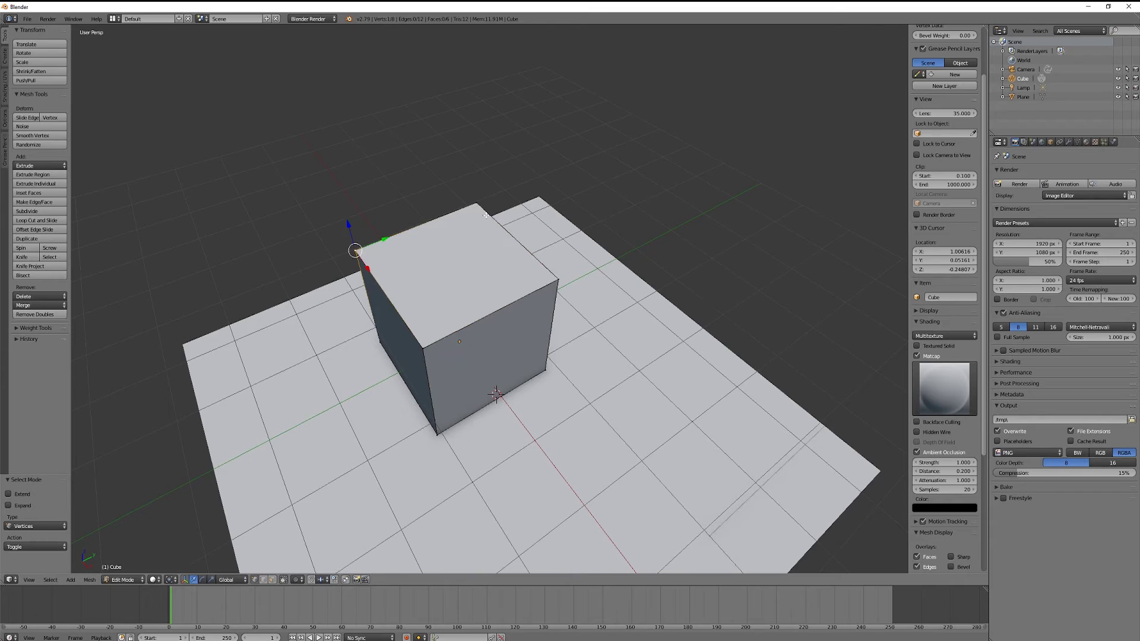
middle_drag(555, 280, 411, 247)
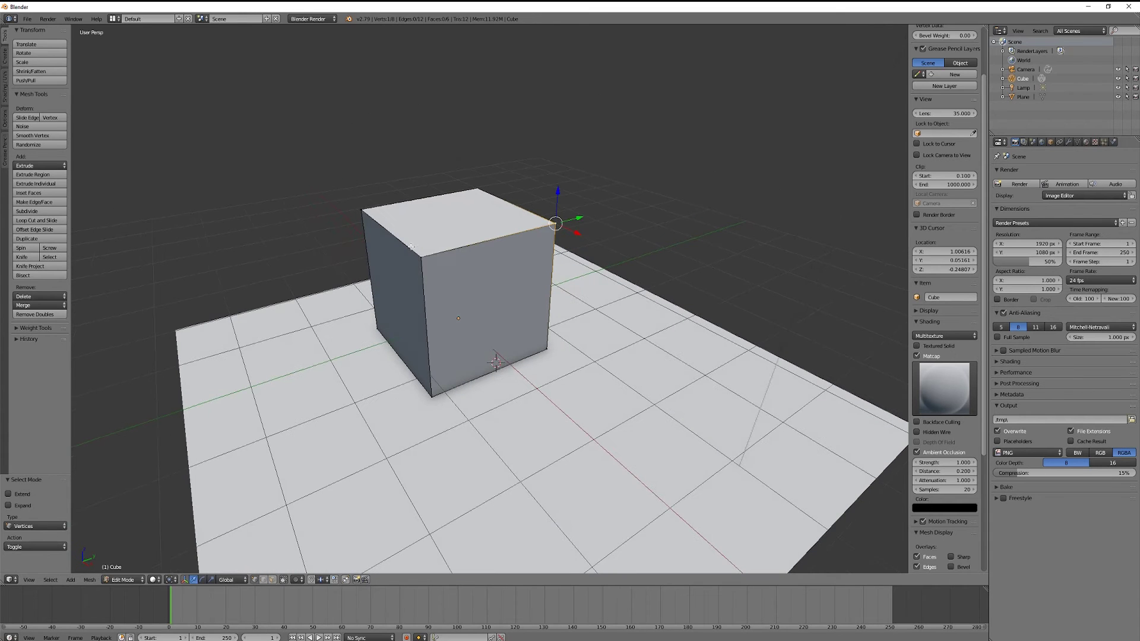
Try moving the cube's nearest top corner vertex freely and along the global Z and Y axes, and cancel the move.
key(g)
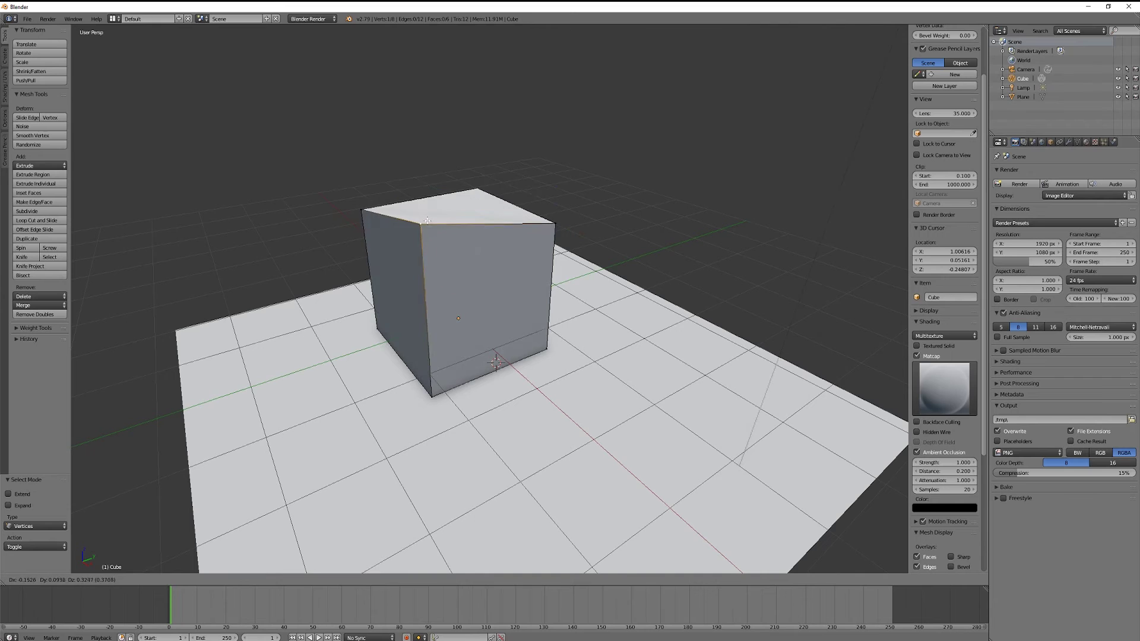
key(z)
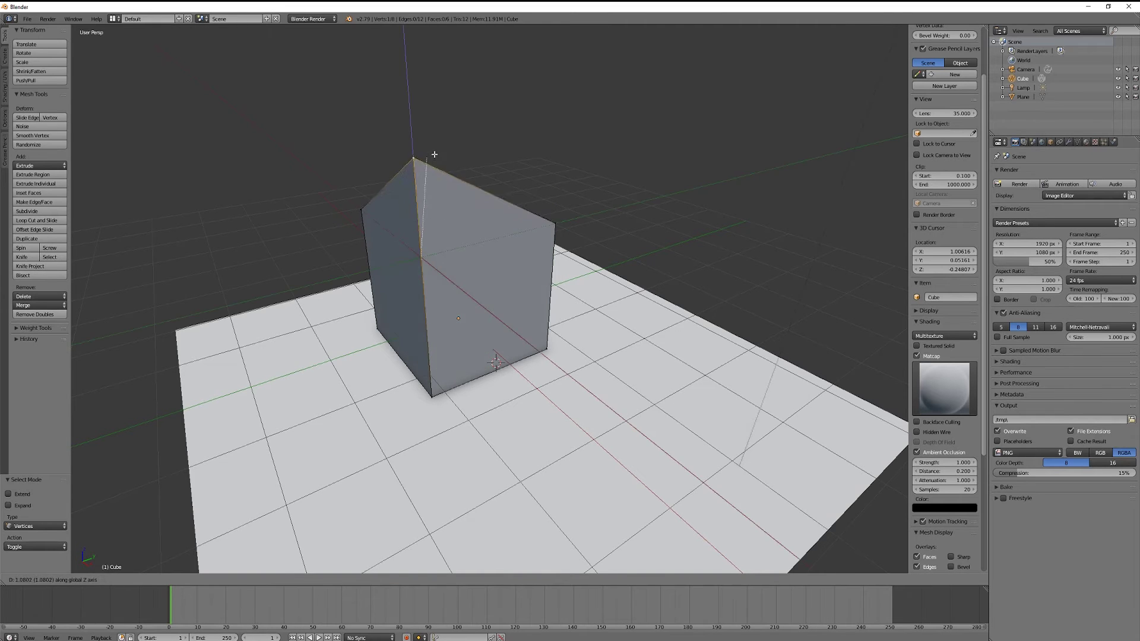
key(y)
key(Escape)
Return to face select mode and select the cube's side face pointing along positive X.
mouse_move(472, 176)
middle_down()
mouse_move(503, 186)
mouse_move(484, 181)
middle_up()
key(ctrl+Tab)
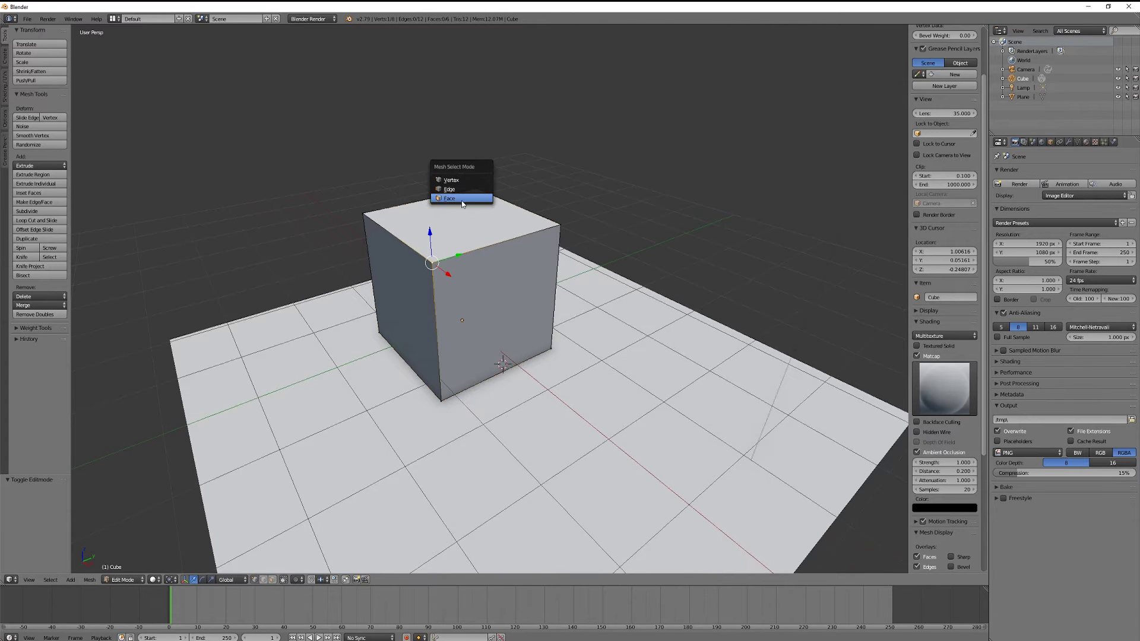
click(470, 193)
right_click(492, 274)
middle_drag(492, 274, 502, 219)
scroll(504, 222, up, 4)
key(w)
key(Escape)
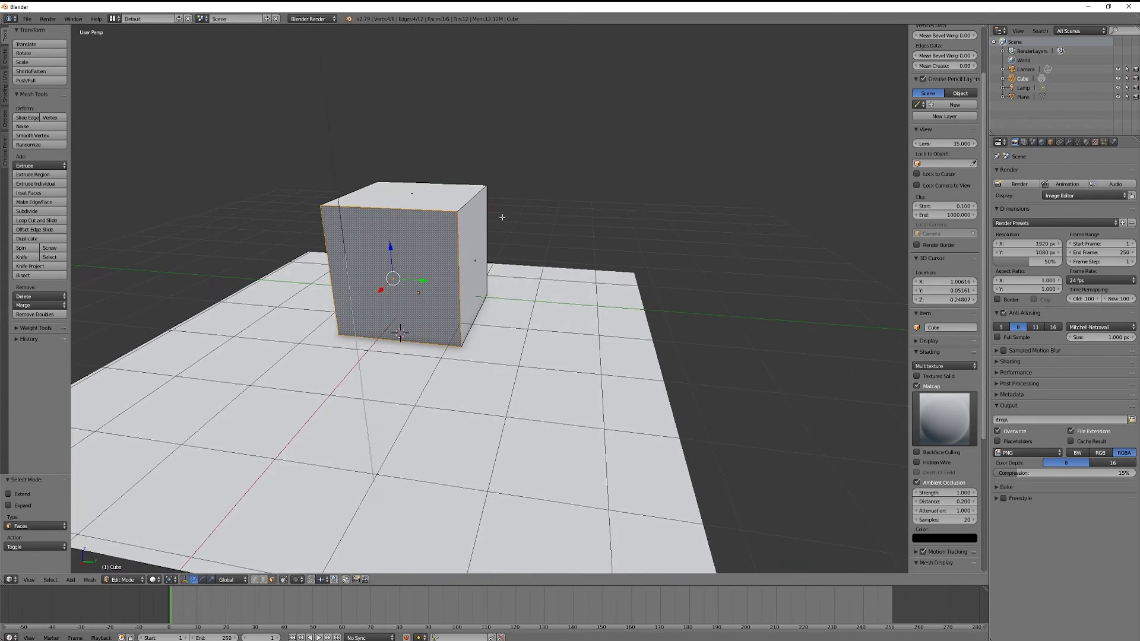
Extrude the selected side face outward by about 1.584, and extrude the new block's top face upward.
key(e)
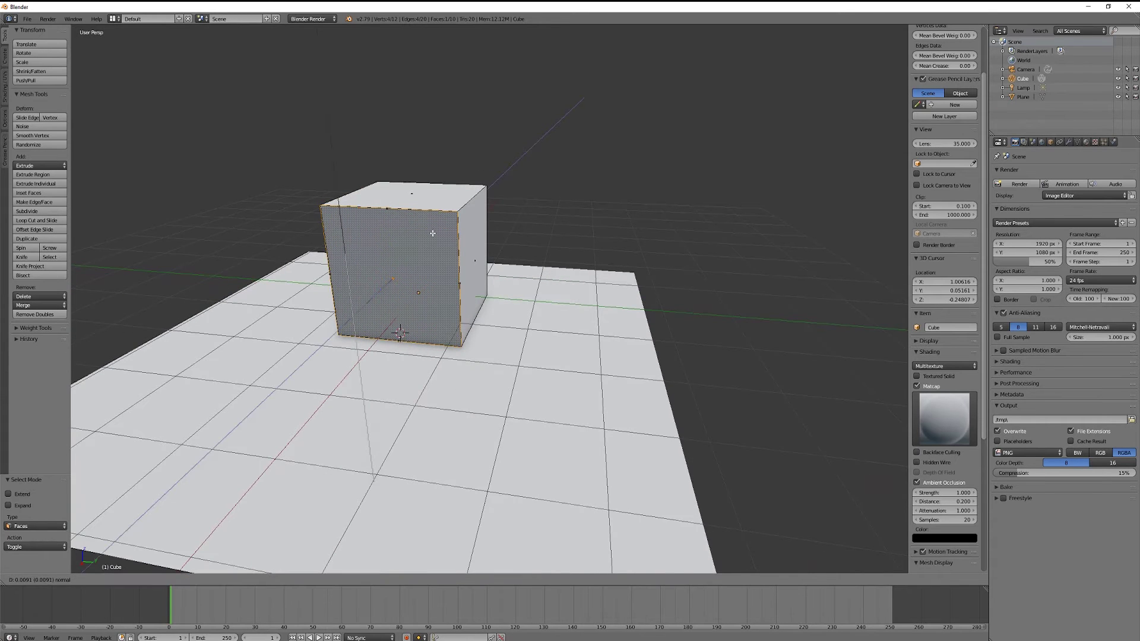
click(392, 295)
middle_drag(484, 260, 321, 212)
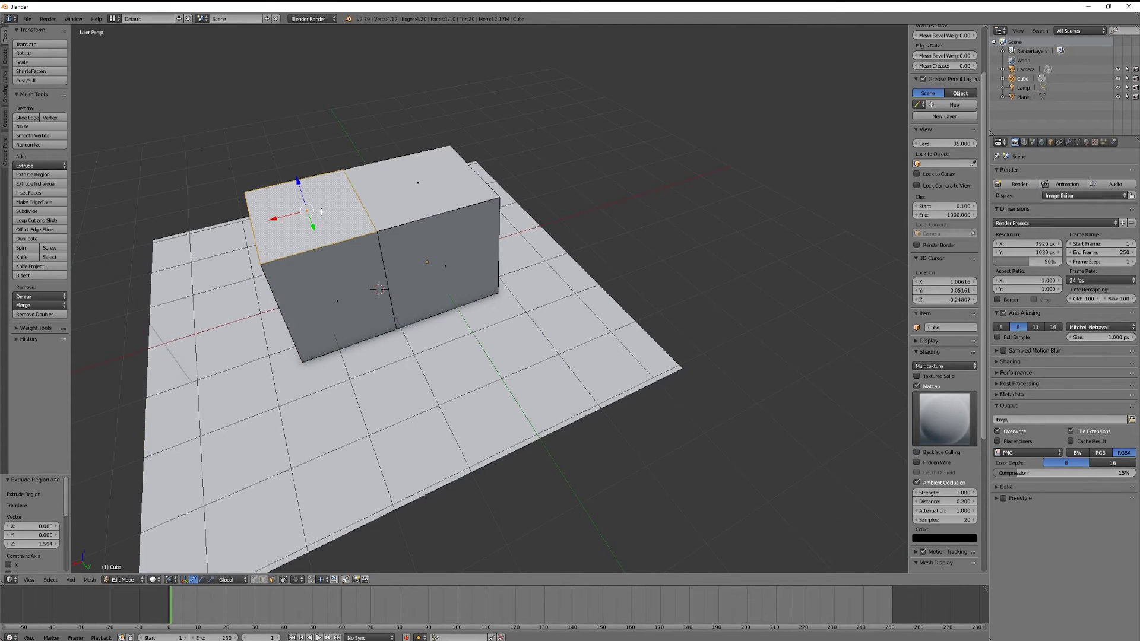
key(e)
click(322, 160)
Extrude the original cube's positive Y side face about 0.772 outward and its negative Y side face about 0.762 outward.
middle_drag(322, 160, 556, 249)
right_click(469, 212)
key(e)
click(427, 232)
middle_drag(428, 232, 594, 273)
right_click(625, 280)
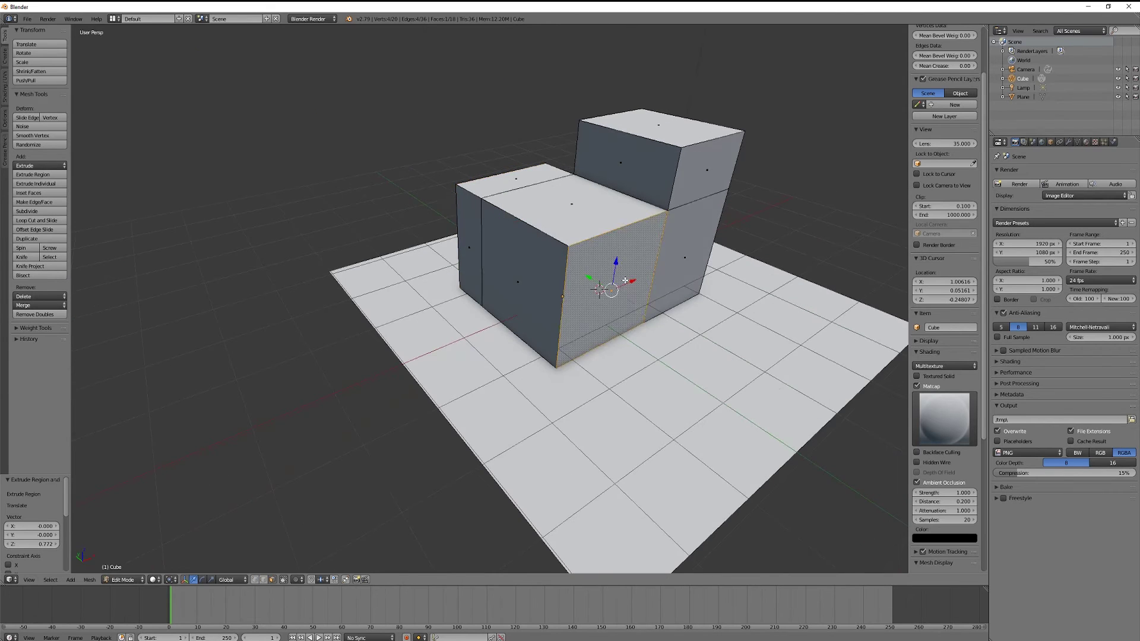
key(e)
click(668, 309)
Scale the raised block's top face to about 0.533 and its lower outward-facing end face to about 1.064.
middle_drag(668, 309, 461, 188)
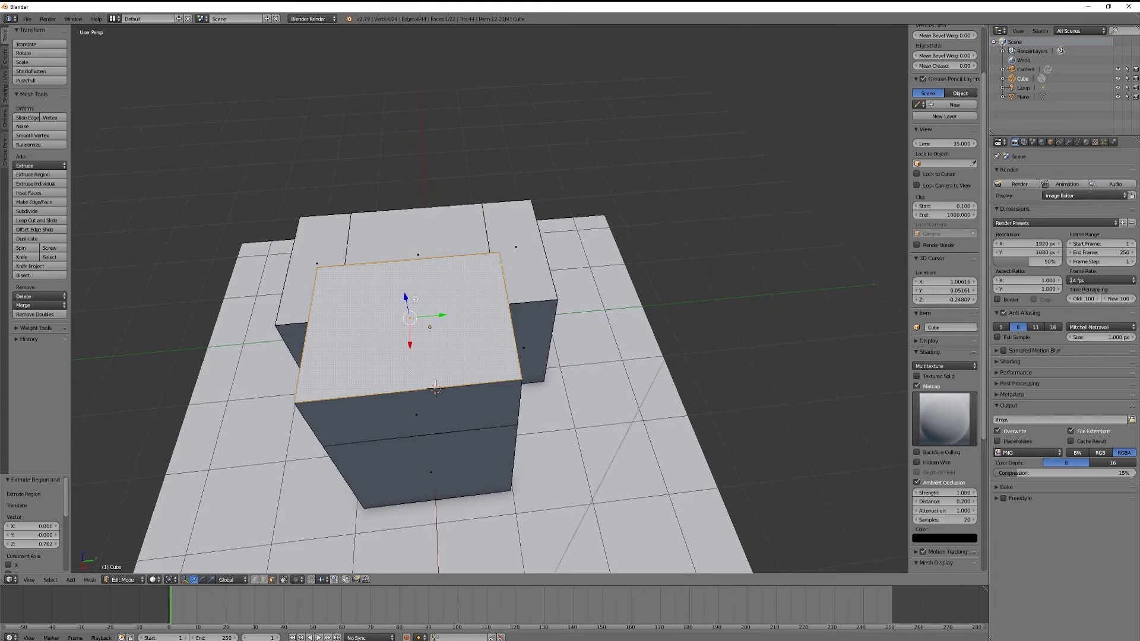
middle_drag(478, 259, 466, 280)
key(s)
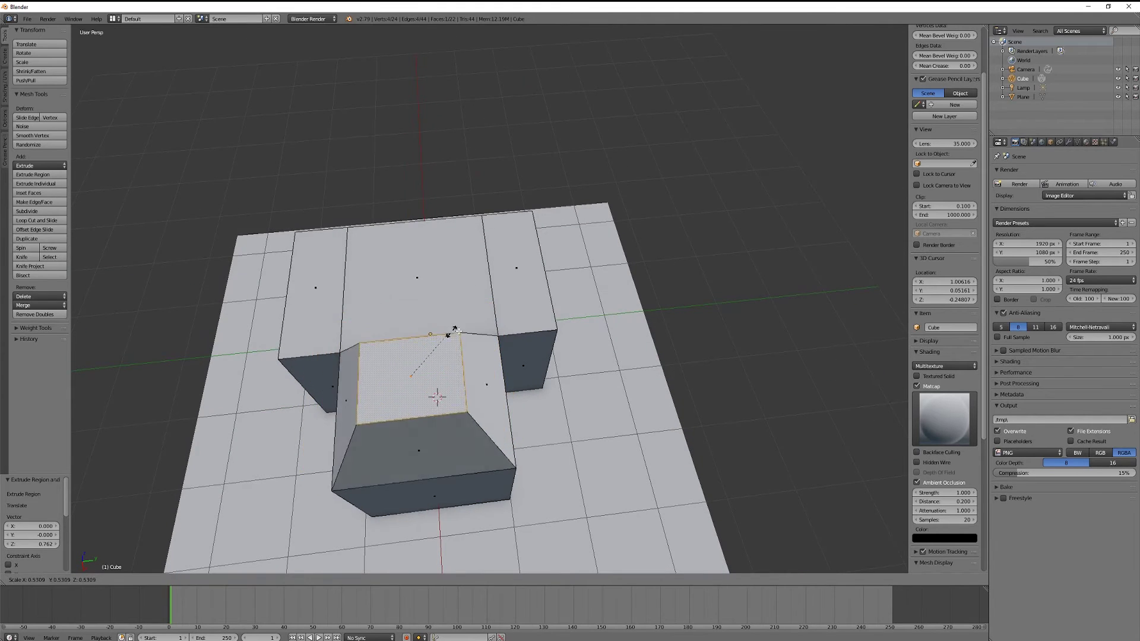
click(448, 332)
middle_drag(447, 332, 451, 261)
right_click(451, 257)
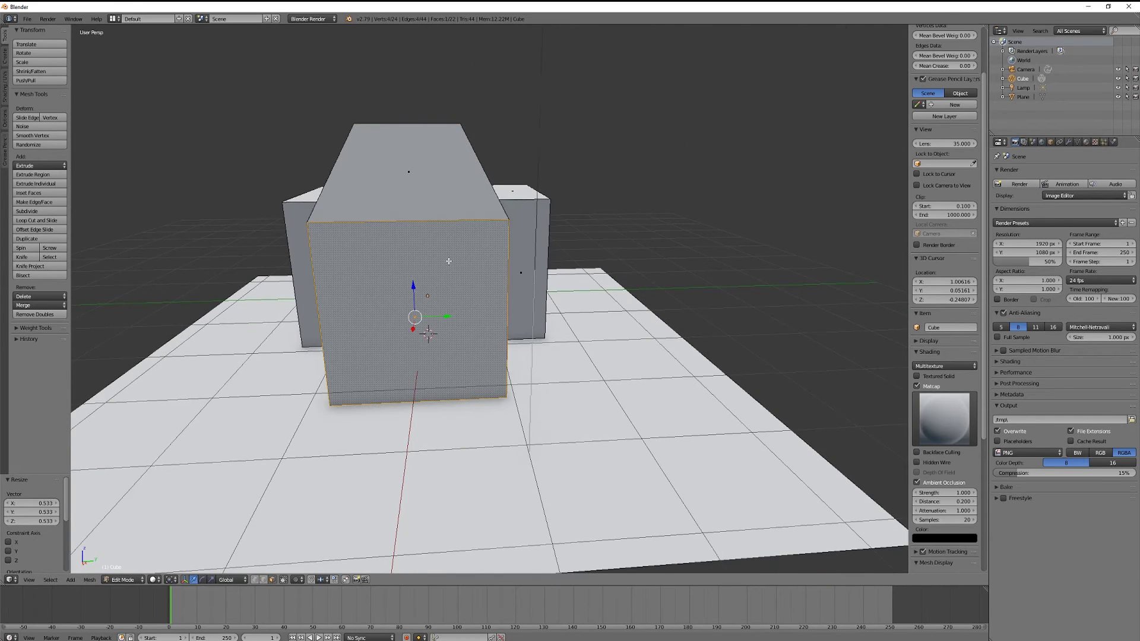
key(s)
click(458, 257)
Extrude the original cube's back face on the negative X side about 0.979 outward and scale it to about 0.545.
middle_drag(458, 257, 560, 214)
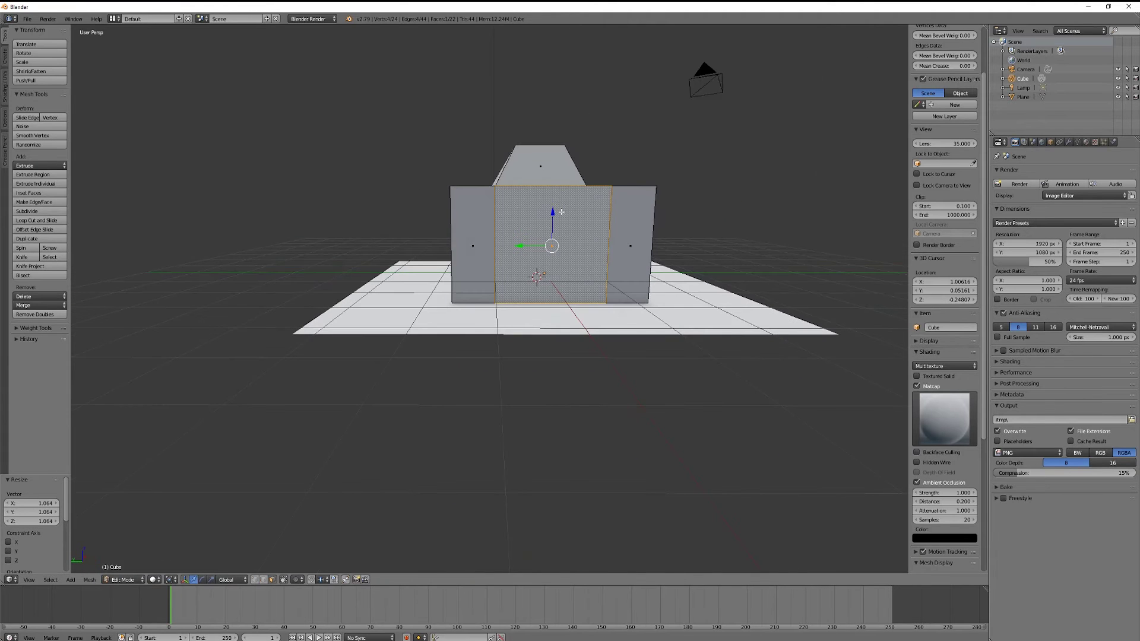
middle_drag(573, 227, 542, 235)
key(e)
click(542, 252)
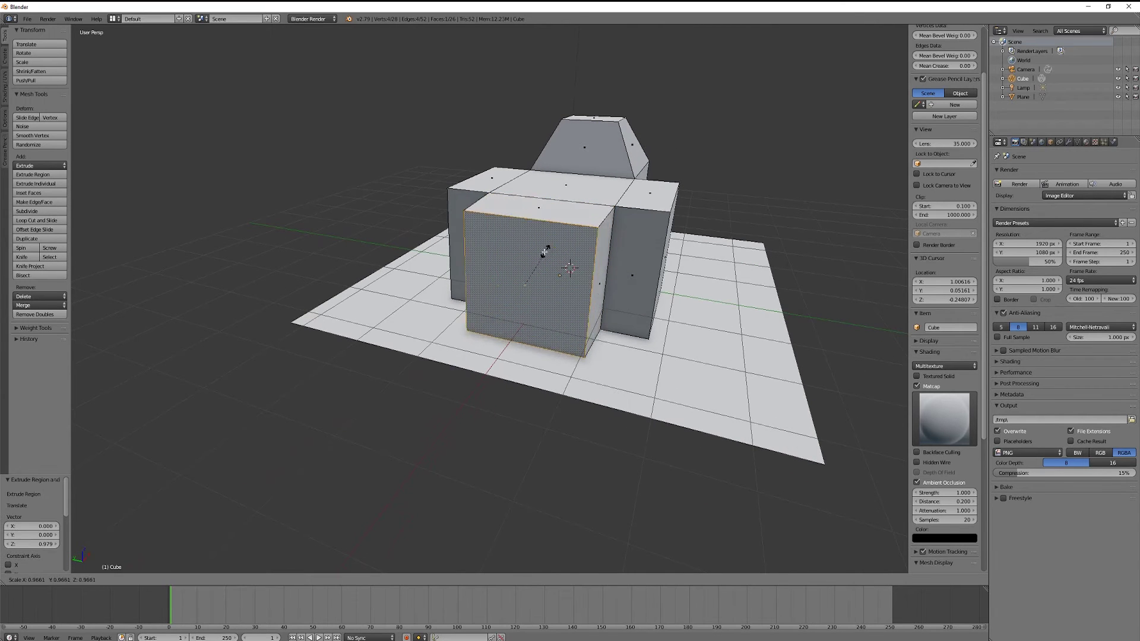
key(s)
click(527, 263)
Add four evenly spaced loop cuts running along Y across the central block and both side extensions.
middle_drag(527, 263, 470, 284)
right_click(537, 341)
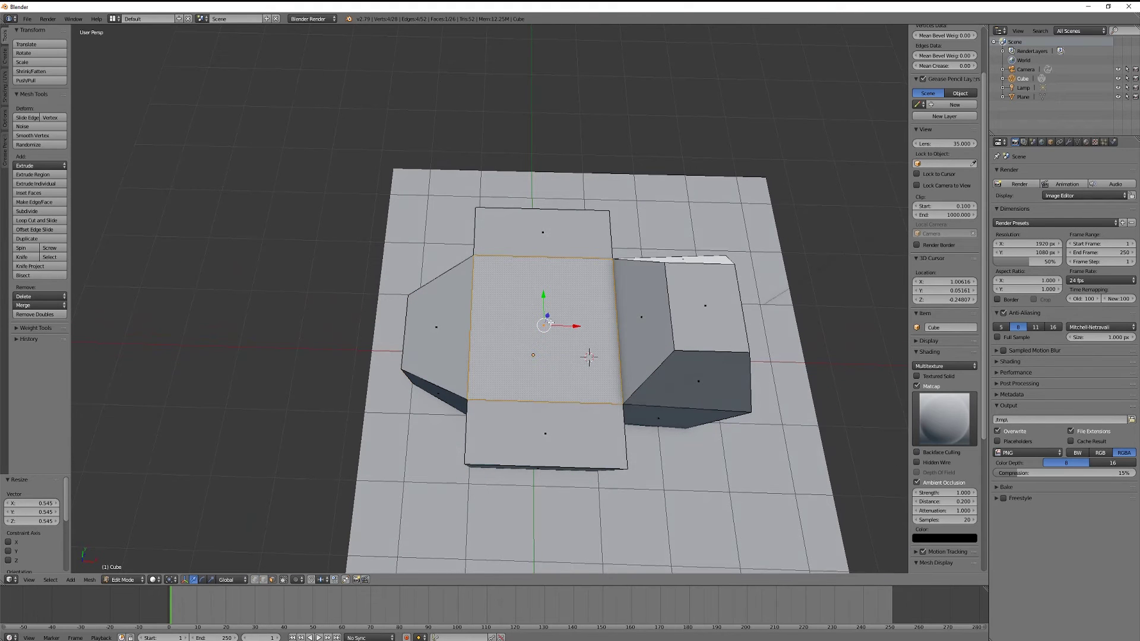
key(ctrl+r)
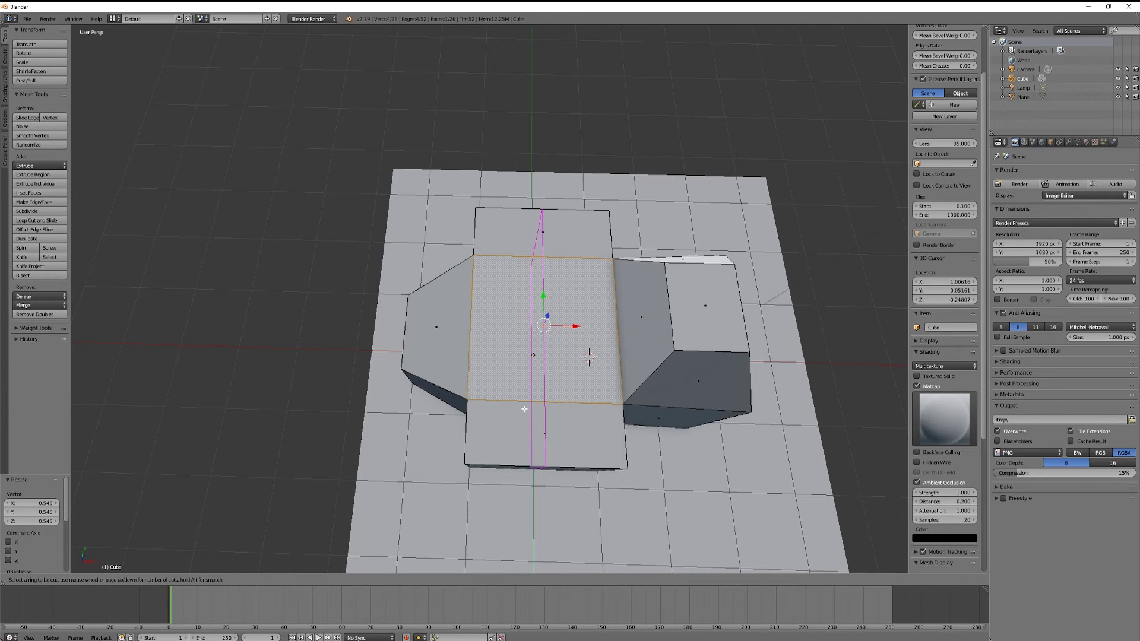
scroll(524, 407, up, 1)
scroll(524, 407, down, 1)
scroll(524, 407, up, 1)
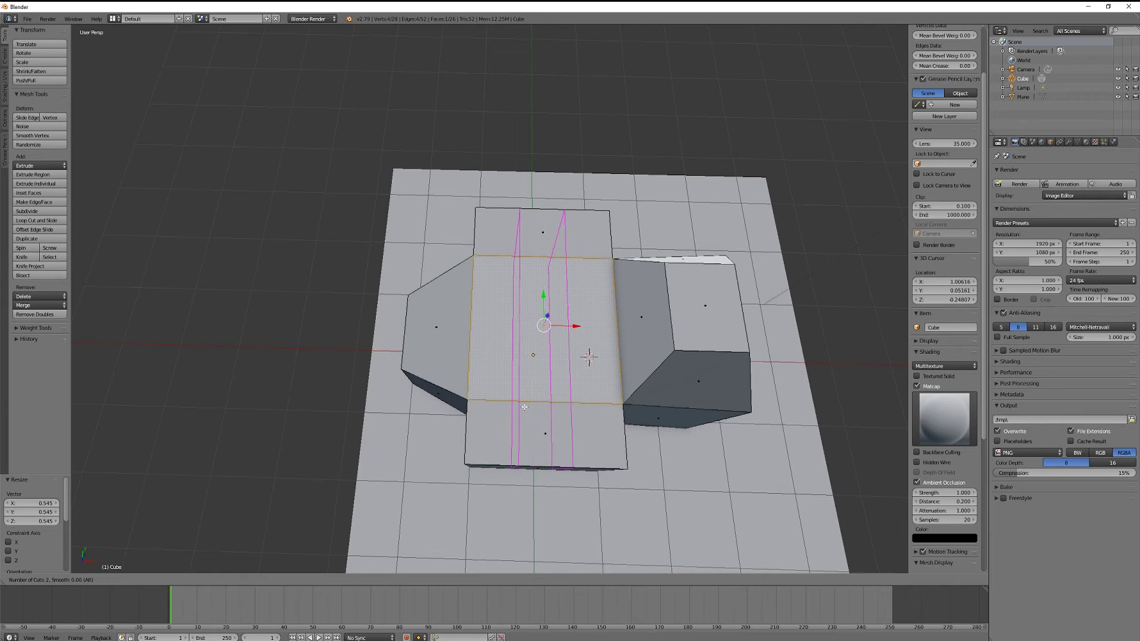
scroll(524, 408, down, 1)
scroll(524, 407, up, 4)
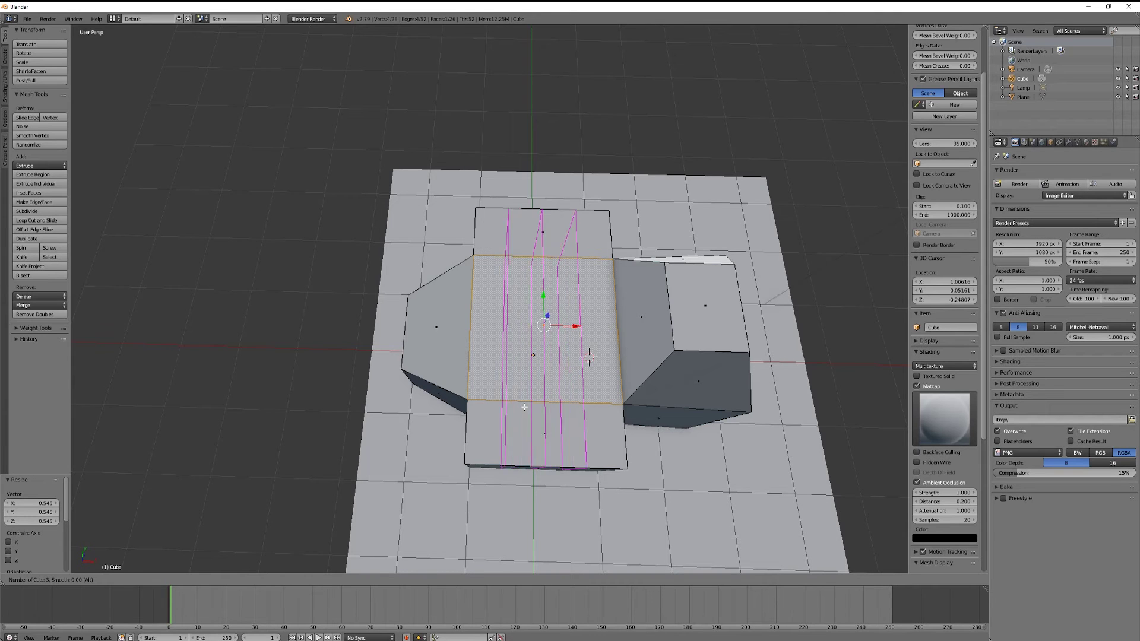
scroll(524, 407, down, 4)
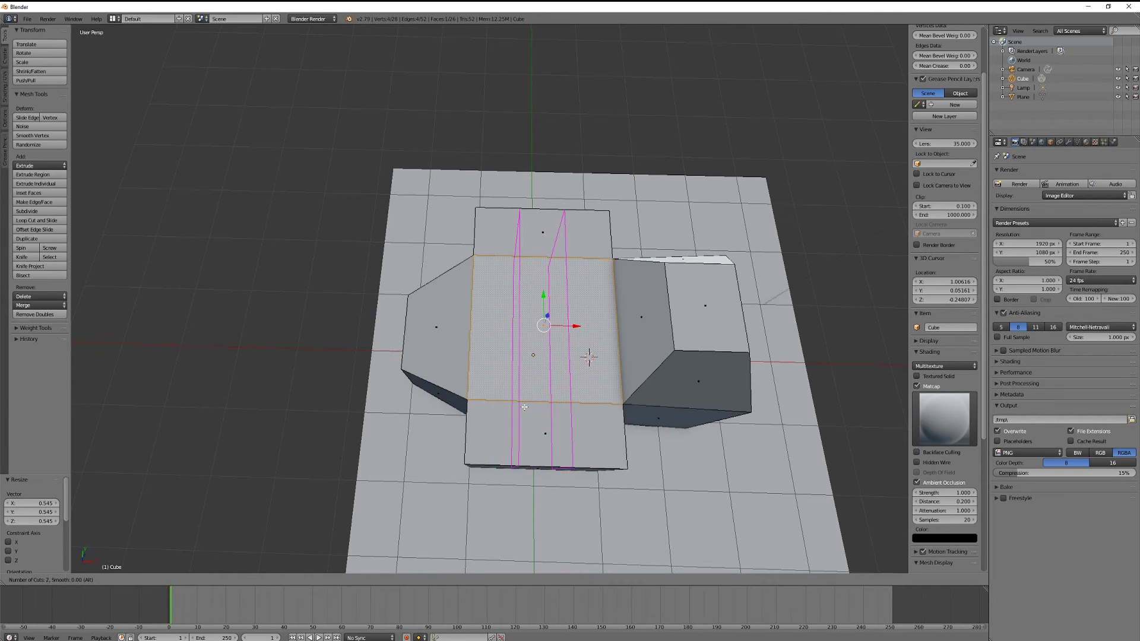
scroll(525, 407, up, 1)
scroll(524, 408, up, 3)
scroll(525, 407, down, 2)
scroll(525, 407, up, 1)
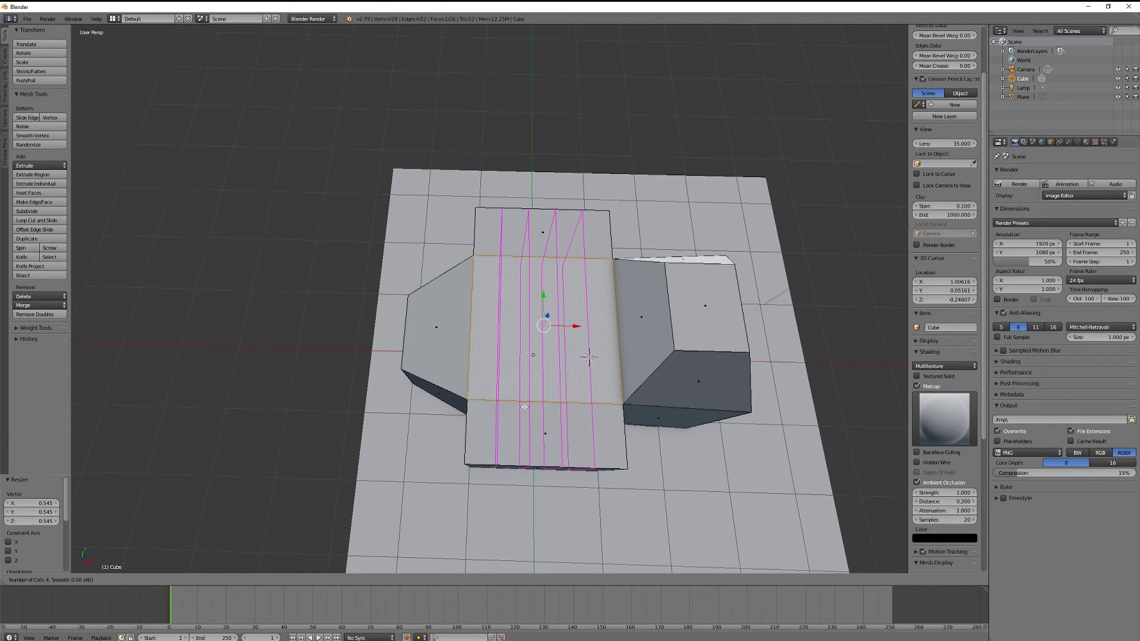
click(524, 407)
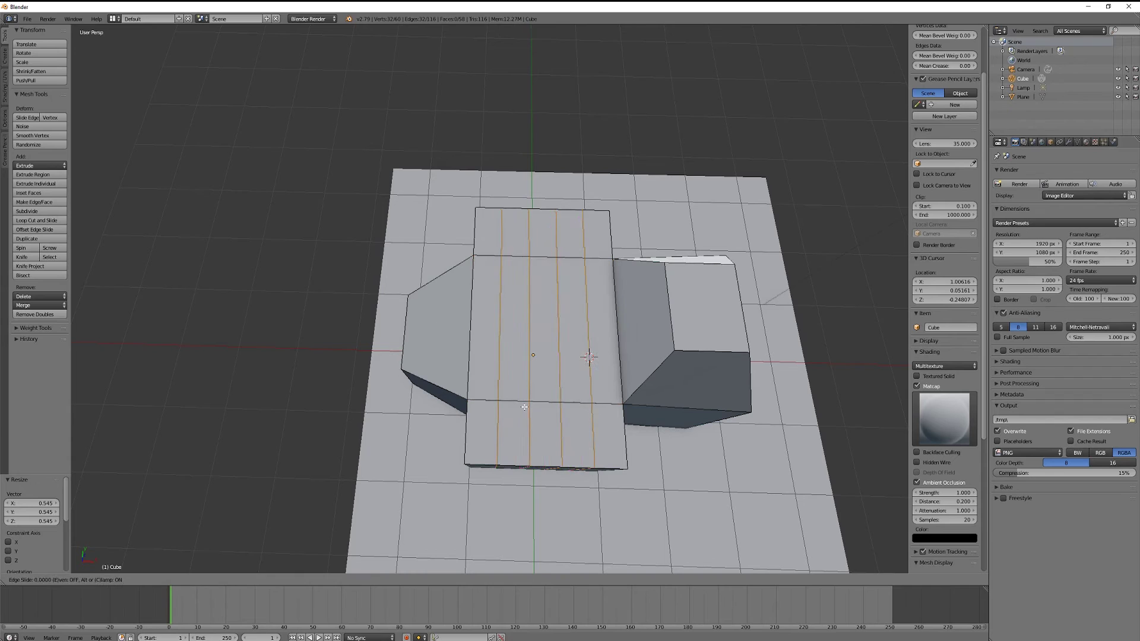
click(528, 369)
Switch the cut mesh back to face select mode.
middle_drag(560, 305, 664, 256)
middle_drag(582, 291, 530, 305)
click(534, 305)
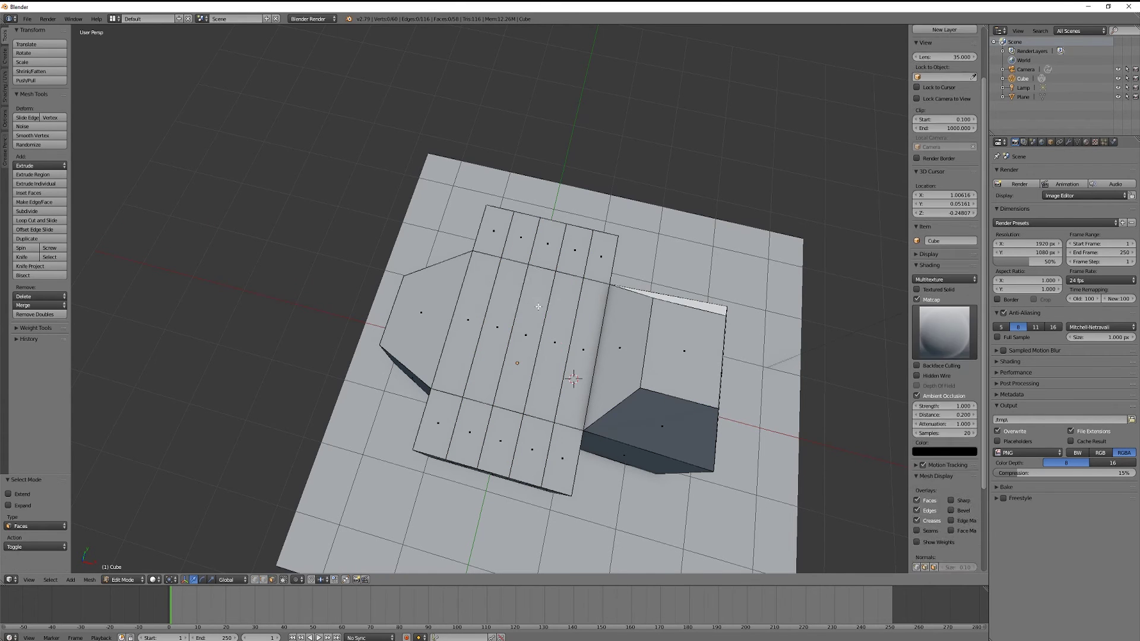
Extrude the central block's middle strip top face about 1.942 upward and try scaling the new top face to a point.
click(545, 247)
middle_drag(545, 247, 677, 172)
key(s)
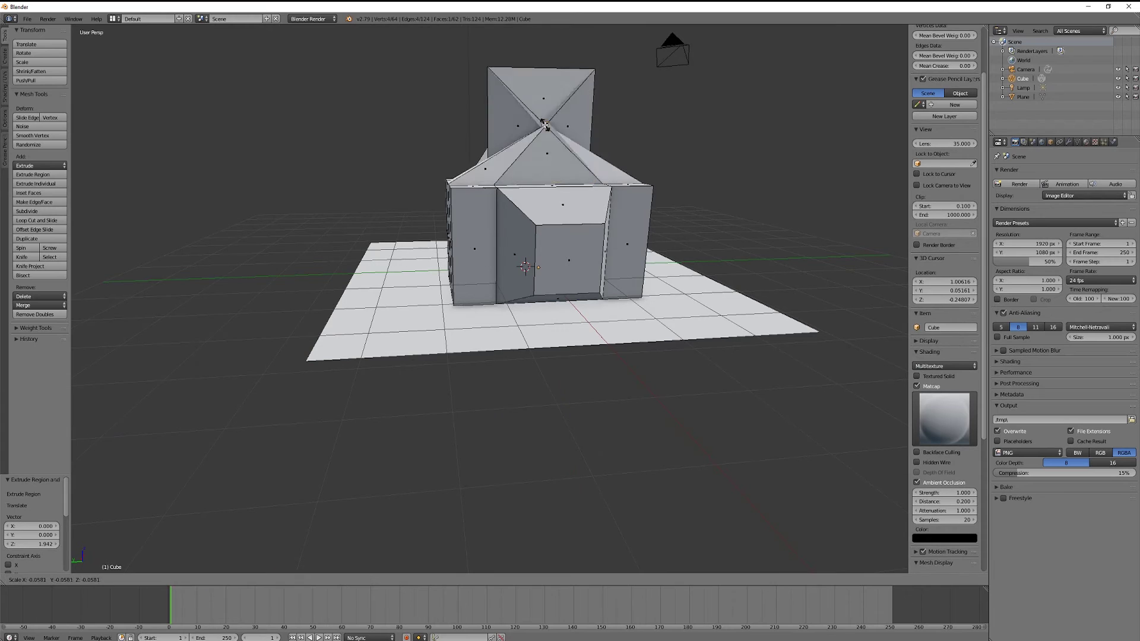
right_click(557, 117)
Extrude one strip's positive-Y end face into an arm with a second segment of 0.677, and extrude that segment's side face 1.336 along X.
middle_drag(556, 117, 362, 261)
right_click(591, 198)
key(s)
middle_drag(577, 221, 432, 243)
scroll(480, 210, up, 2)
scroll(479, 210, down, 3)
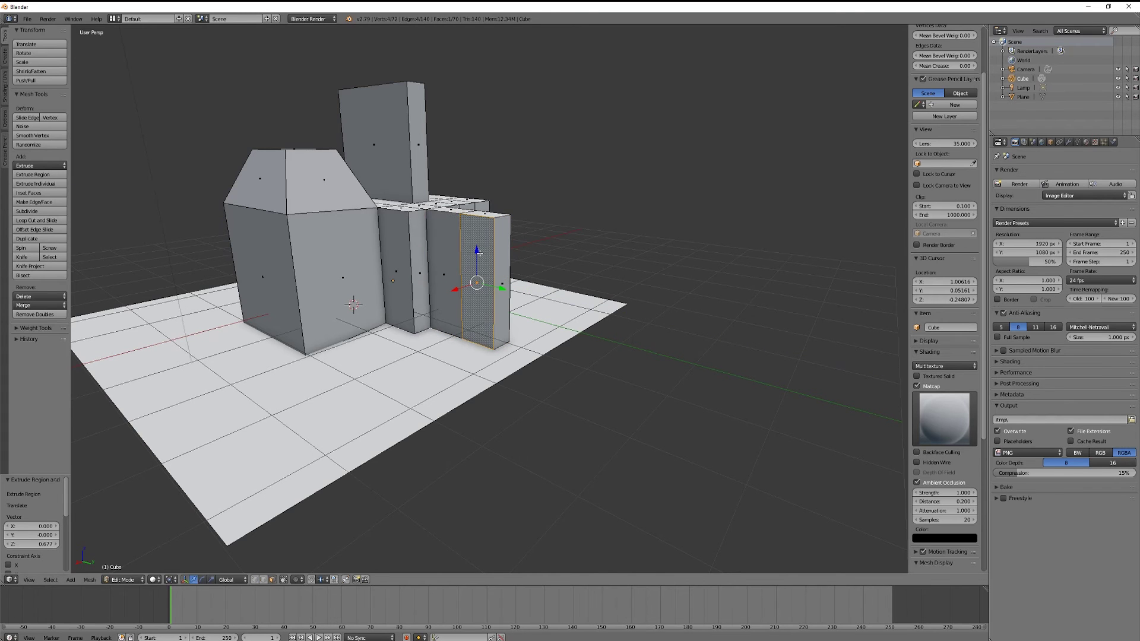
middle_drag(351, 256, 426, 329)
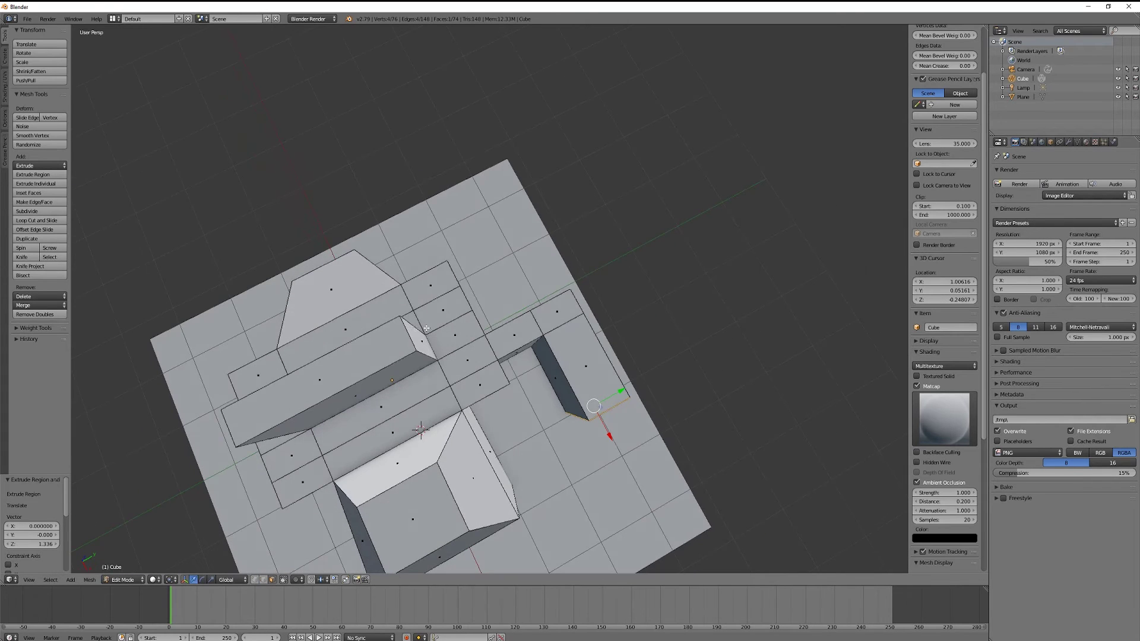
Try extruding another strip's end face outward on the positive Y side, and undo the extrusion.
key(KP_7)
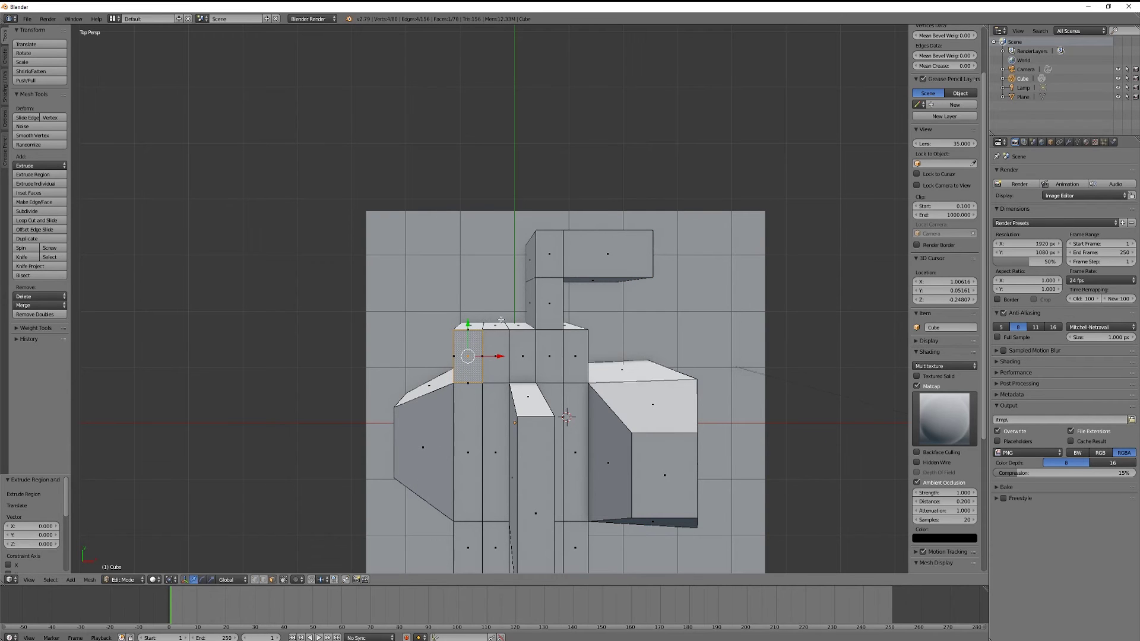
middle_drag(484, 199, 591, 107)
right_click(450, 240)
key(e)
click(309, 321)
middle_drag(506, 286, 373, 226)
key(KP_5)
middle_drag(526, 155, 413, 196)
key(ctrl+z)
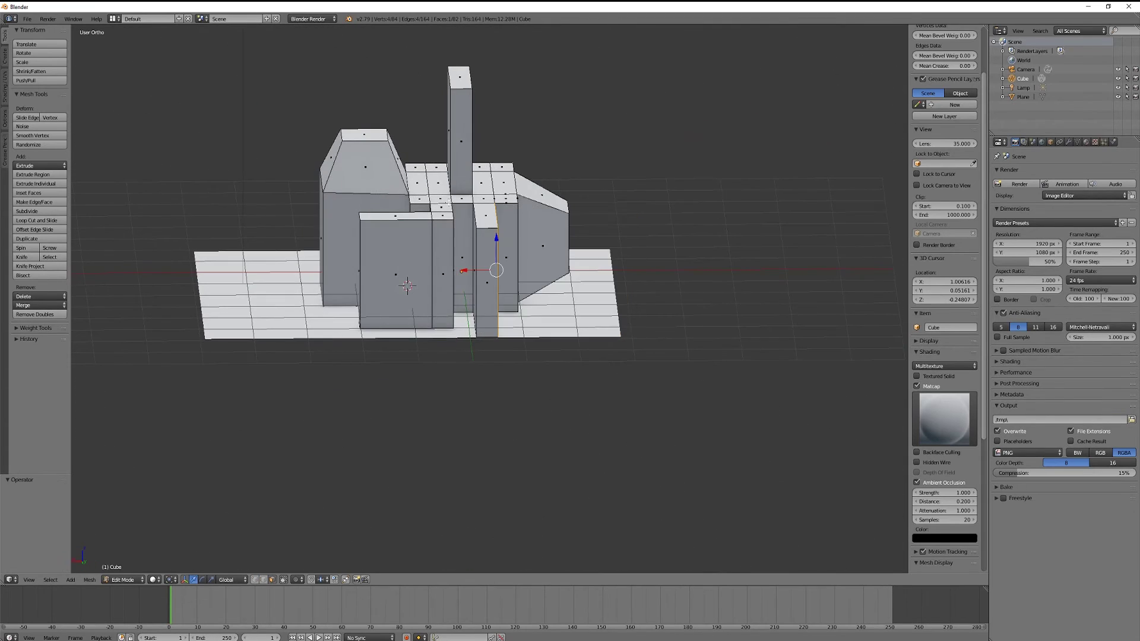
Return to perspective view and examine the strips' end faces on the positive Y side up close.
middle_drag(533, 216, 386, 240)
middle_drag(459, 215, 598, 197)
key(KP_5)
scroll(584, 187, up, 7)
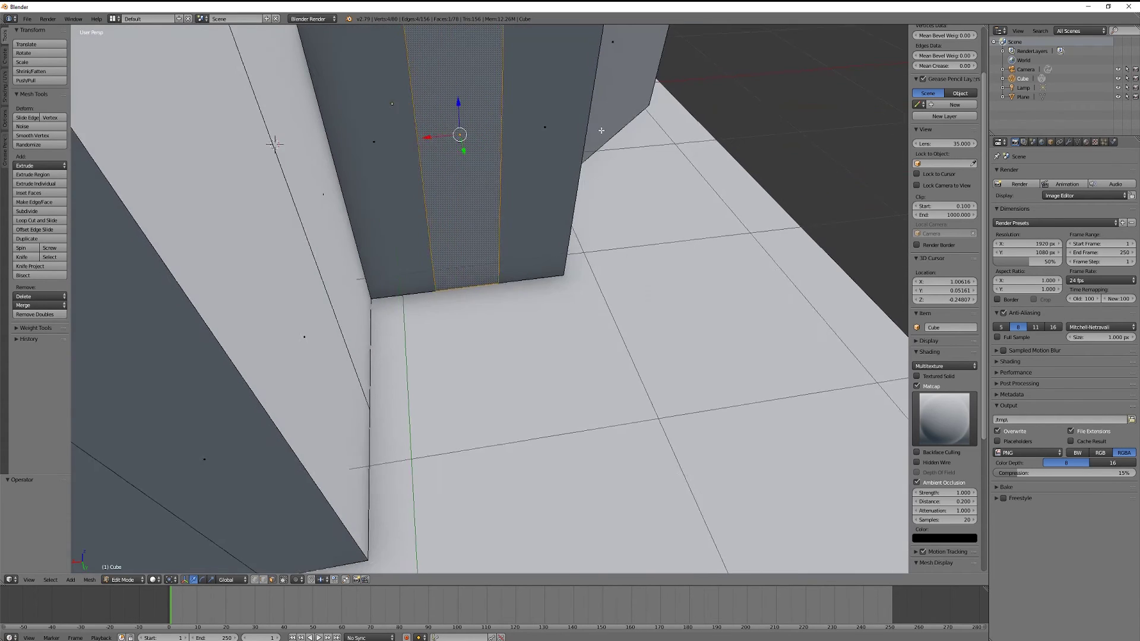
middle_drag(598, 128, 626, 259)
mouse_move(538, 193)
middle_down()
mouse_move(608, 279)
mouse_move(573, 248)
mouse_move(544, 194)
middle_up()
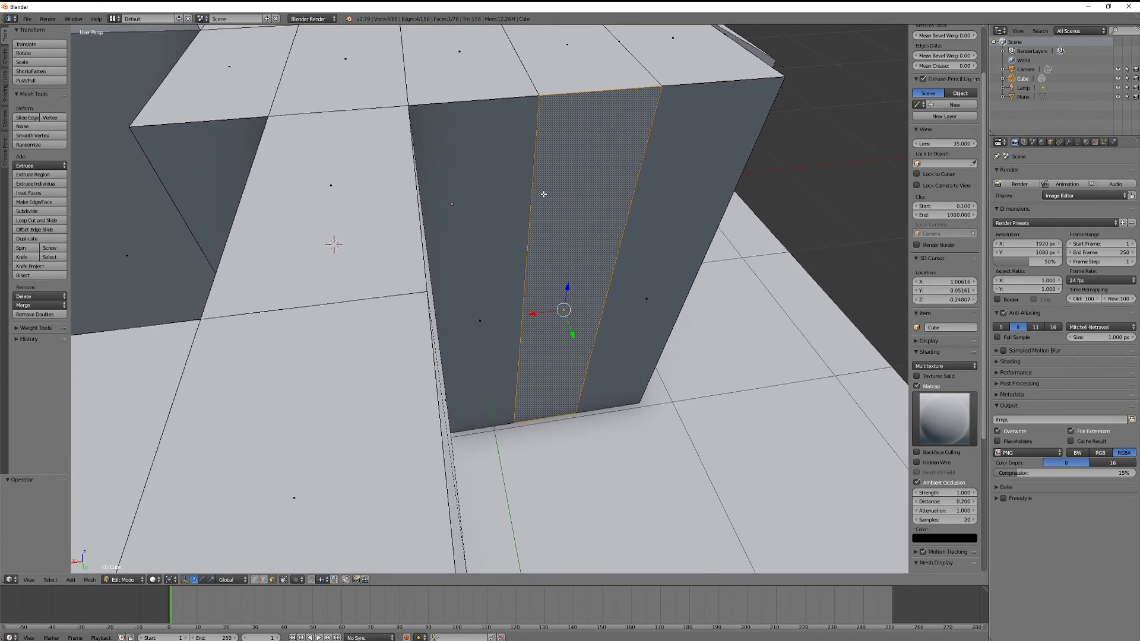
middle_drag(379, 115, 351, 180)
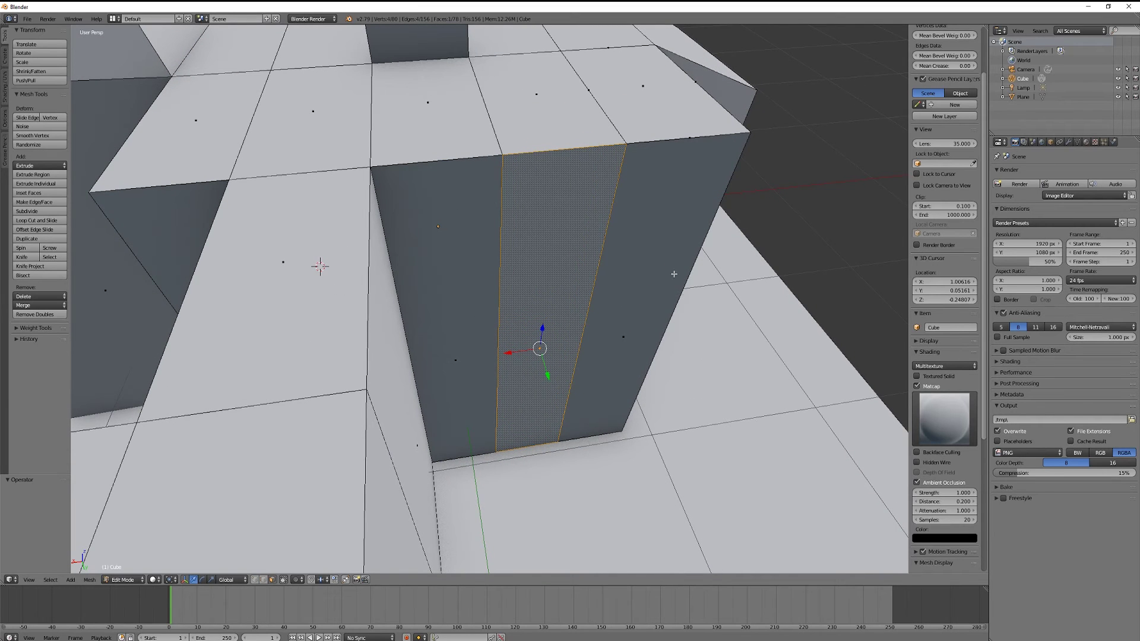
Select the top face at the block's corner, and change the selection to the arm's first-segment side face facing negative X.
right_click(730, 161)
right_click(692, 119)
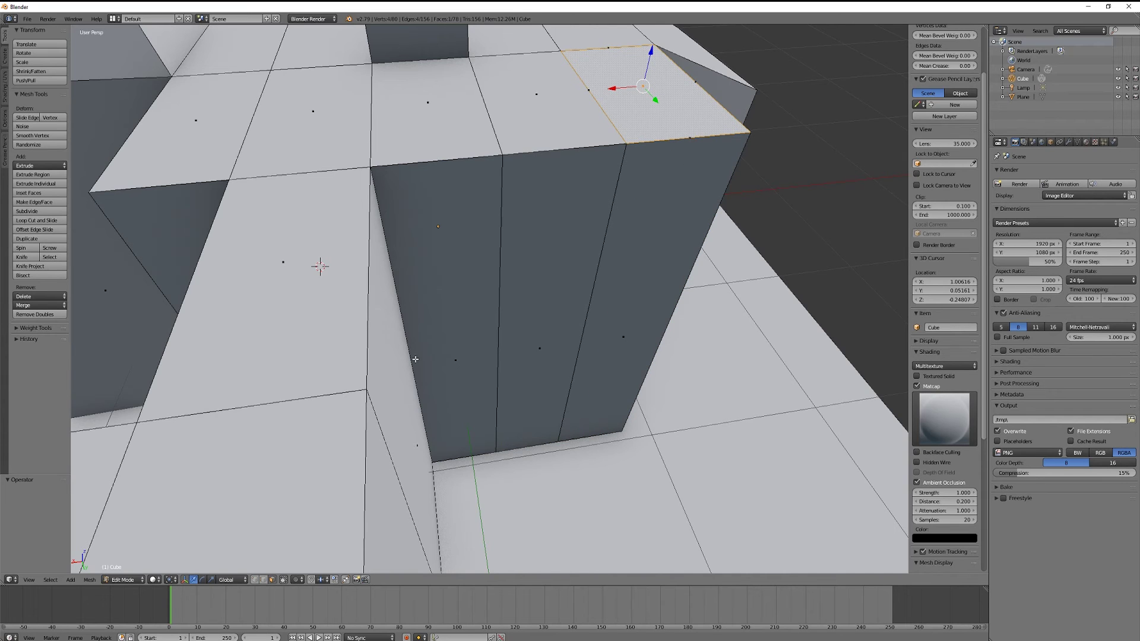
middle_drag(439, 447, 313, 302)
right_click(315, 302)
middle_drag(341, 205, 300, 133)
middle_drag(331, 185, 578, 134)
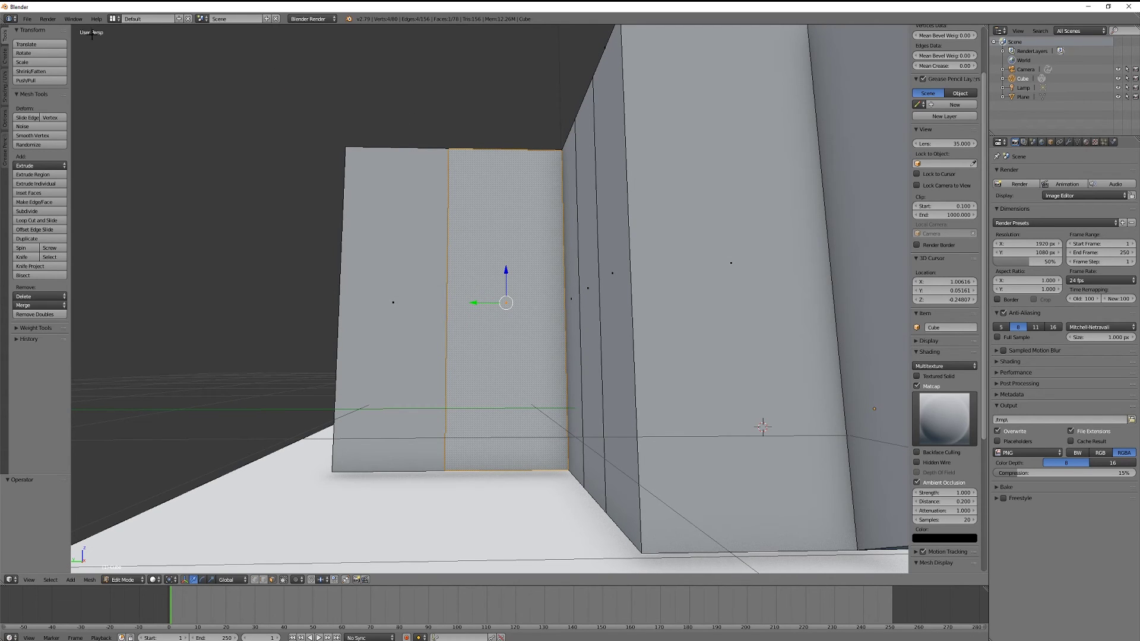
Examine the extruded blocks and the arm from several sides, from above and up close.
middle_drag(321, 131, 563, 158)
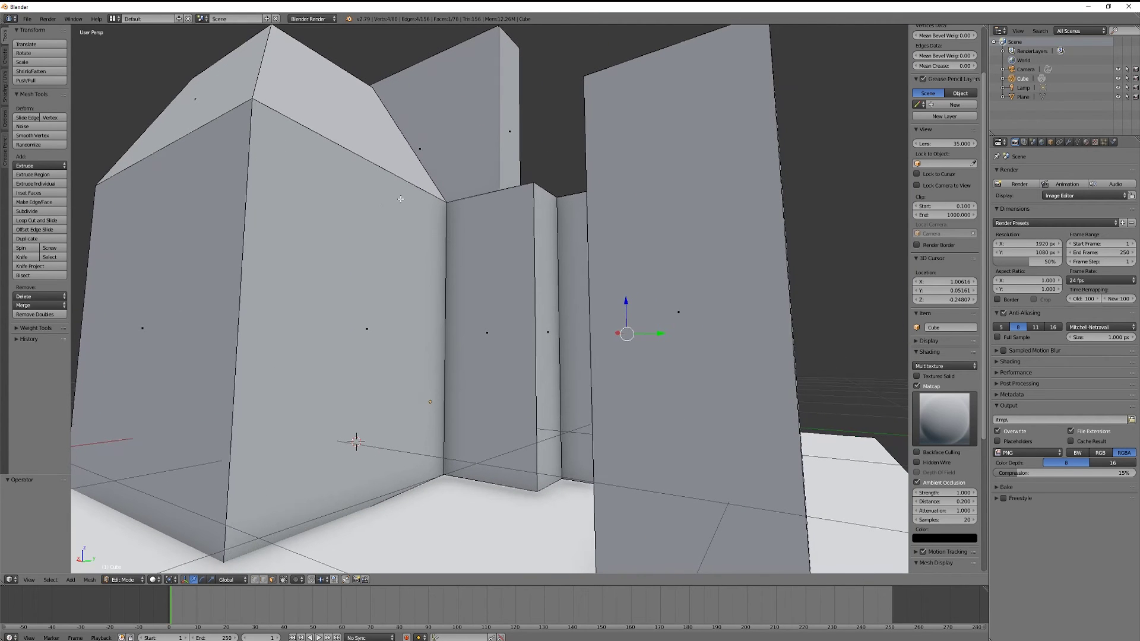
middle_drag(402, 179, 230, 175)
scroll(517, 183, down, 6)
scroll(515, 182, up, 2)
middle_drag(544, 151, 416, 173)
shift+middle_drag(648, 219, 356, 169)
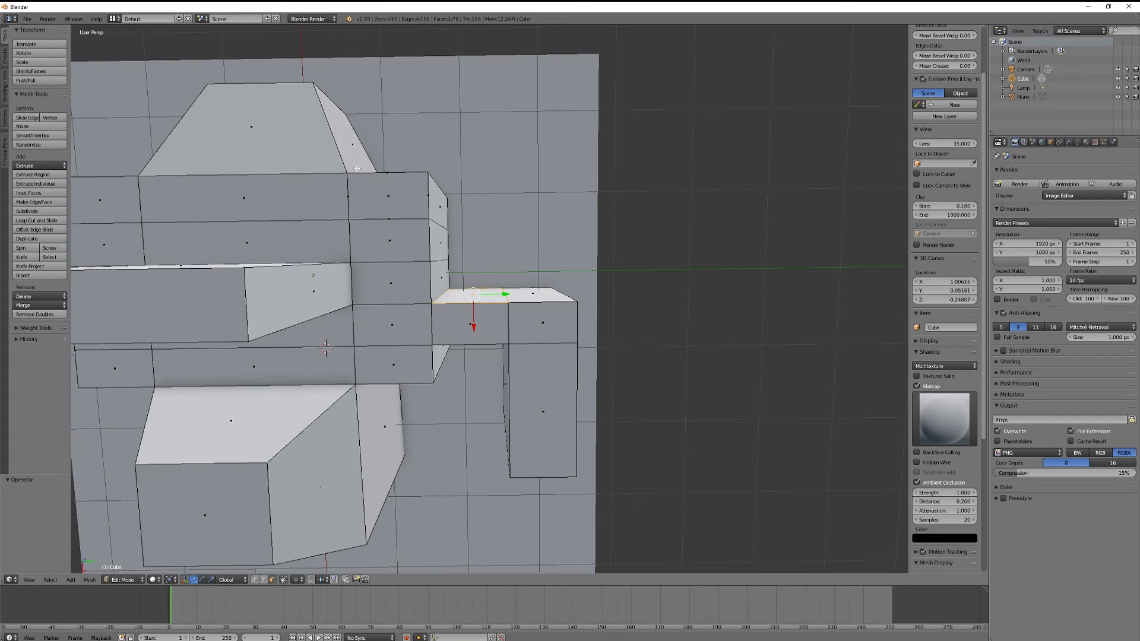
middle_drag(541, 273, 421, 546)
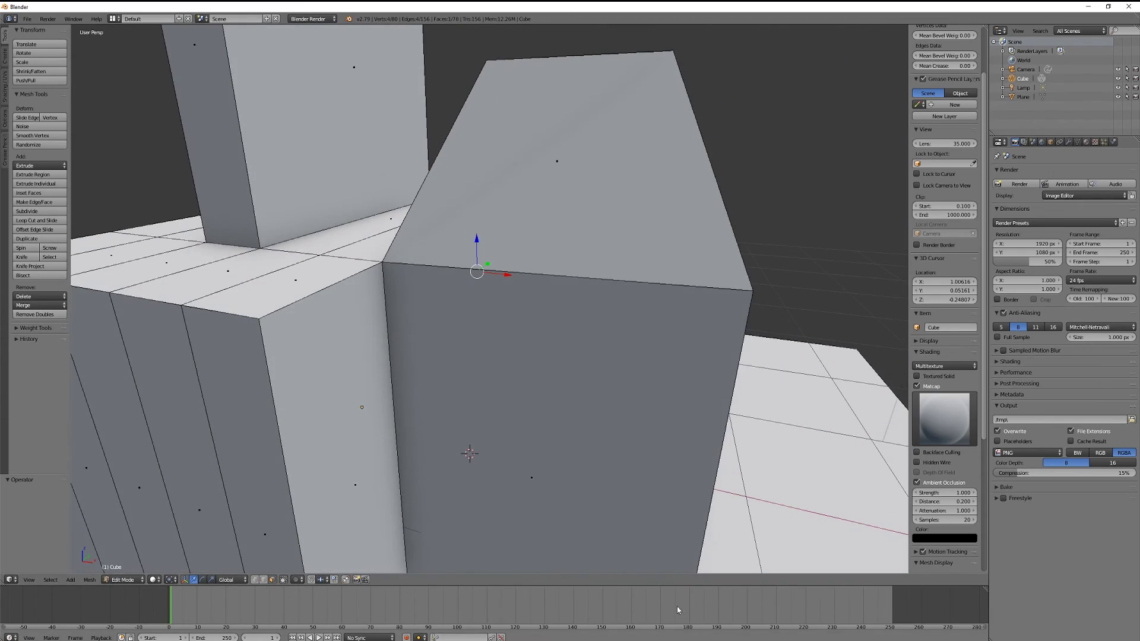